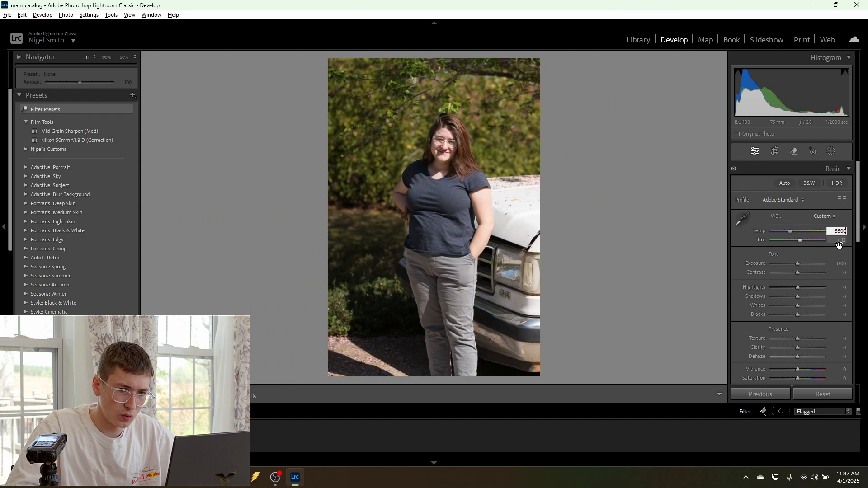
Set the portrait's white balance to a temperature of 5500 and a tint of +10, and check the face up close
{"action": "left_click", "coordinate": [840, 244]}
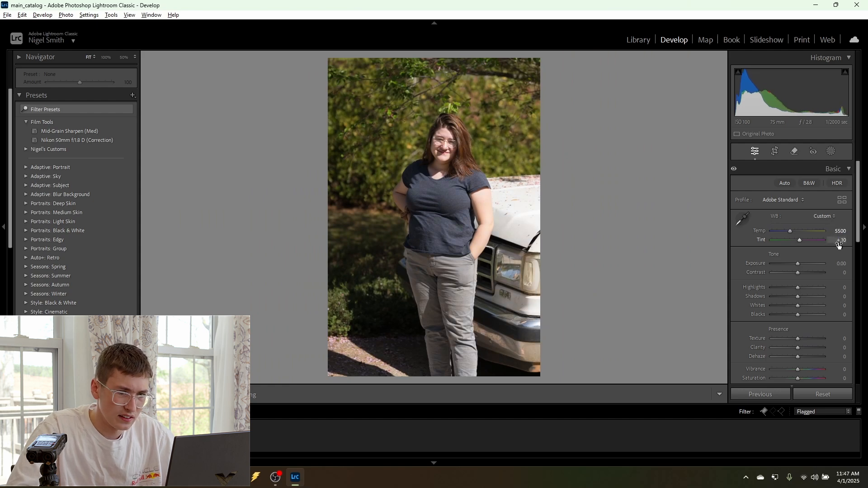
{"action": "left_click", "coordinate": [440, 138]}
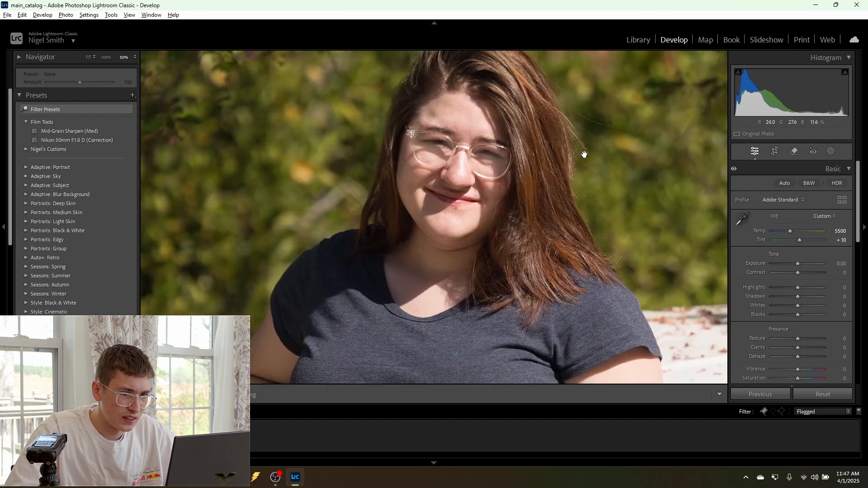
{"action": "left_click_drag", "start_coordinate": [584, 155], "coordinate": [571, 196]}
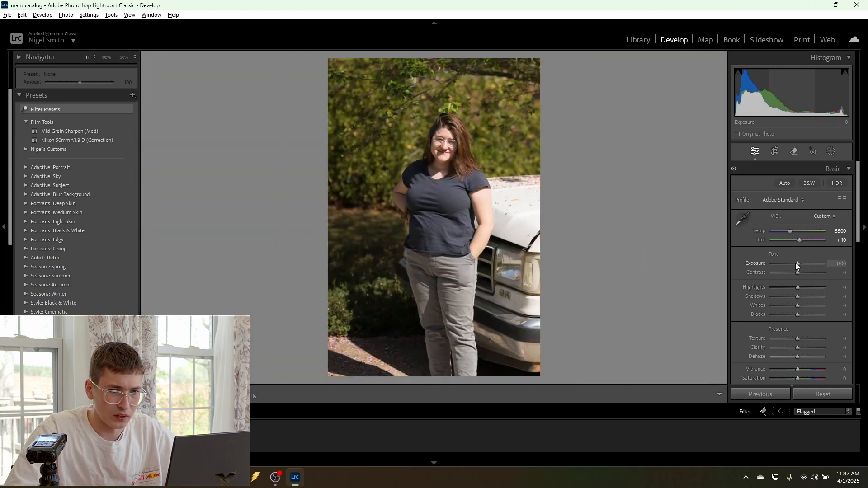
Raise the portrait's Exposure to +0.35 and Contrast to +9
{"action": "left_click_drag", "start_coordinate": [797, 264], "coordinate": [799, 267]}
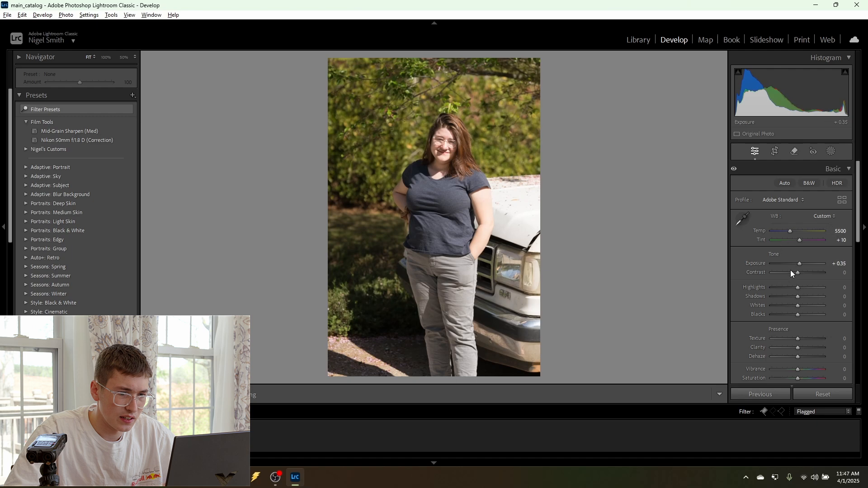
{"action": "left_click_drag", "start_coordinate": [799, 275], "coordinate": [800, 278]}
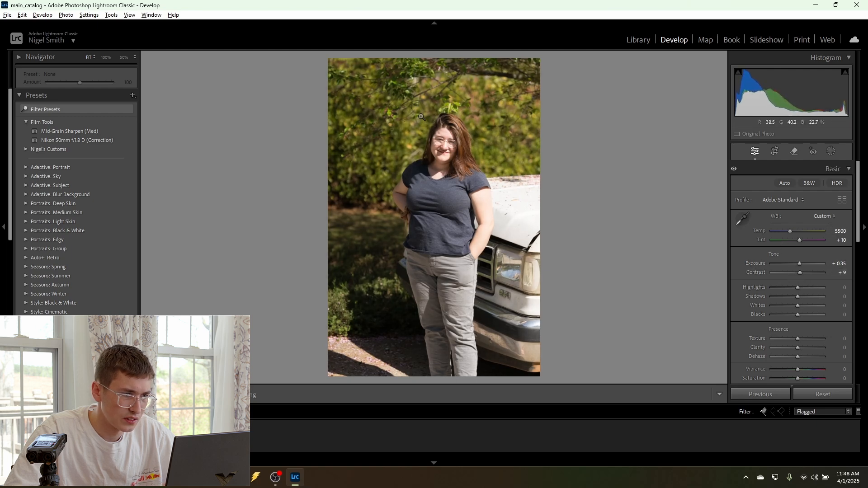
{"action": "left_click", "coordinate": [437, 134]}
{"action": "left_click", "coordinate": [522, 220]}
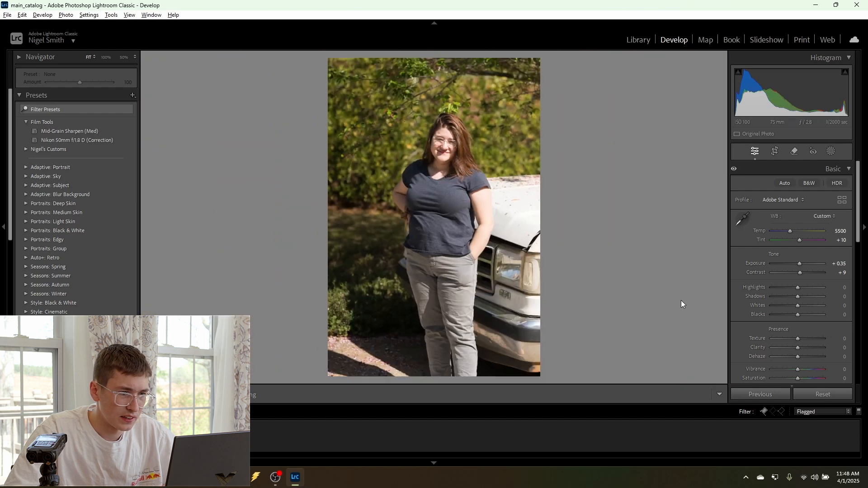
Lower the Highlights to -40, judging the white vehicle and the face up close
{"action": "left_click_drag", "start_coordinate": [796, 287], "coordinate": [785, 288]}
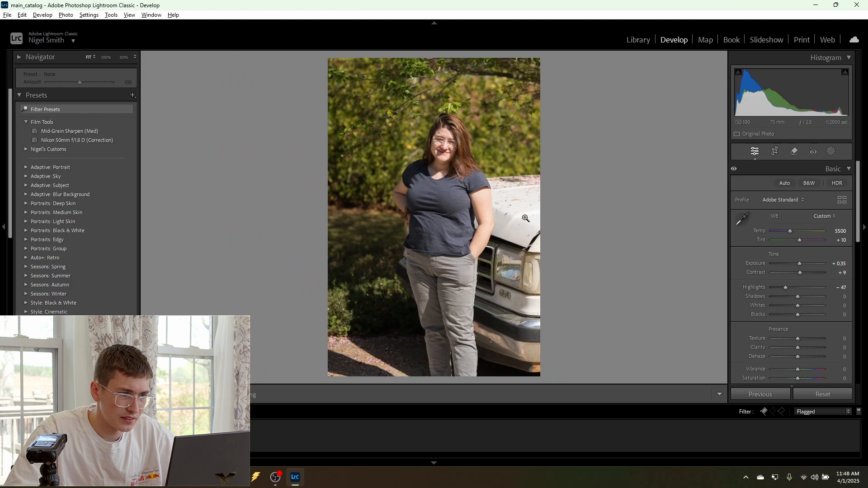
{"action": "left_click_drag", "start_coordinate": [520, 214], "coordinate": [556, 253]}
{"action": "left_click_drag", "start_coordinate": [414, 161], "coordinate": [507, 257]}
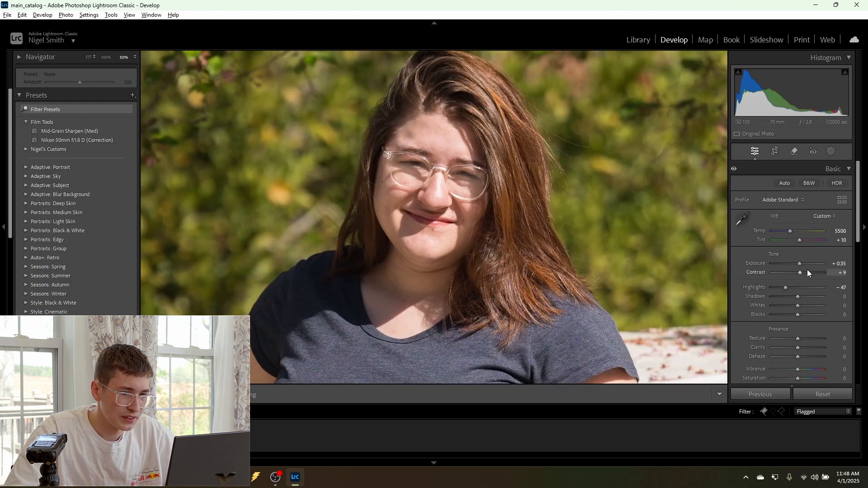
{"action": "left_click_drag", "start_coordinate": [788, 289], "coordinate": [788, 290]}
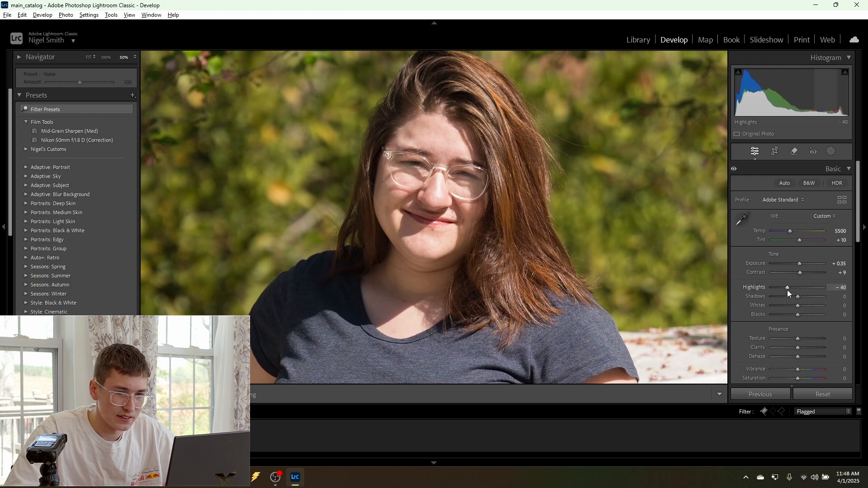
Lift the Shadows of the whole photo to +84
{"action": "scroll", "coordinate": [634, 228], "scroll_direction": "down", "scroll_amount": 3}
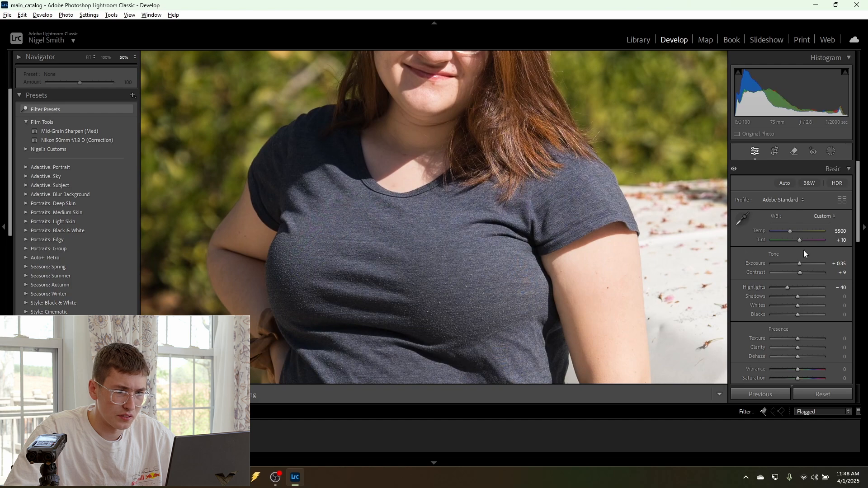
{"action": "left_click_drag", "start_coordinate": [799, 297], "coordinate": [812, 299]}
{"action": "key", "text": "z"}
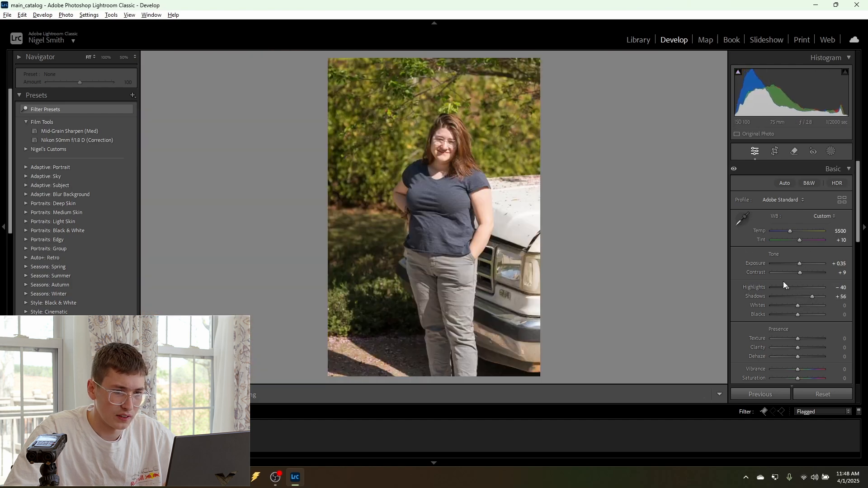
{"action": "double_click", "coordinate": [813, 296]}
{"action": "left_click_drag", "start_coordinate": [798, 298], "coordinate": [818, 304]}
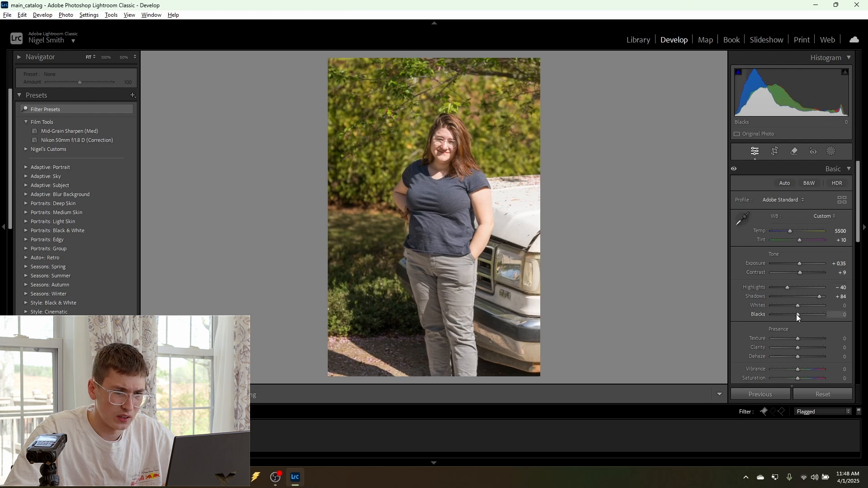
Raise the Whites to +19 and inspect the face, shirt and vehicle hood up close
{"action": "left_click_drag", "start_coordinate": [797, 305], "coordinate": [802, 308]}
{"action": "left_click", "coordinate": [450, 190]}
{"action": "left_click_drag", "start_coordinate": [504, 64], "coordinate": [531, 206]}
{"action": "left_click_drag", "start_coordinate": [604, 284], "coordinate": [576, 219]}
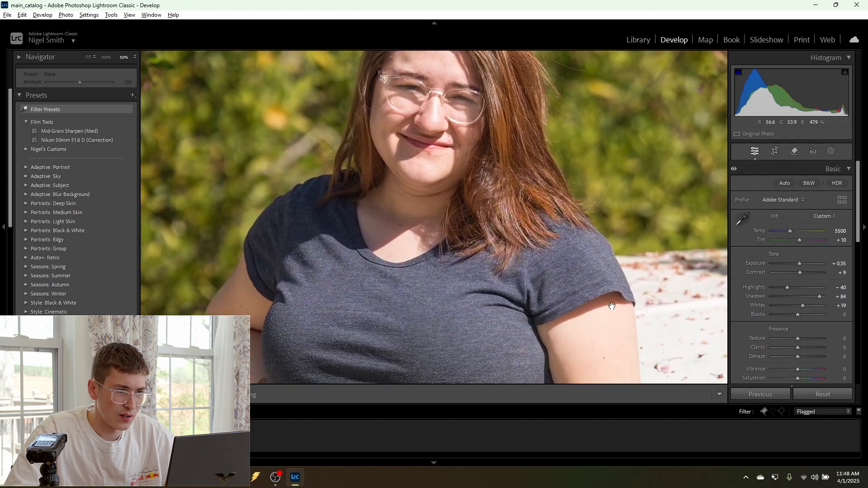
{"action": "left_click_drag", "start_coordinate": [615, 322], "coordinate": [461, 130]}
{"action": "left_click_drag", "start_coordinate": [545, 284], "coordinate": [609, 403]}
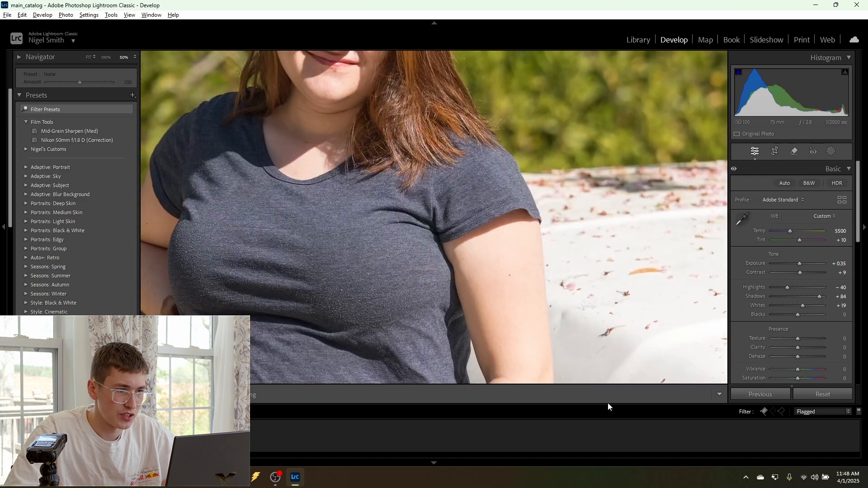
{"action": "left_click_drag", "start_coordinate": [466, 237], "coordinate": [561, 385]}
{"action": "left_click", "coordinate": [500, 279]}
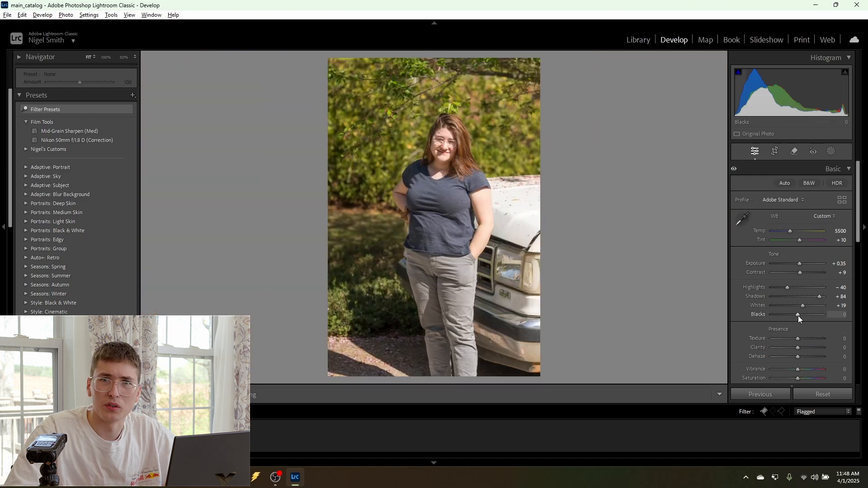
Lower the Blacks to -21 and check the woman's face and surroundings up close
{"action": "left_click_drag", "start_coordinate": [798, 315], "coordinate": [793, 318]}
{"action": "left_click", "coordinate": [419, 146]}
{"action": "left_click_drag", "start_coordinate": [545, 186], "coordinate": [421, 234]}
{"action": "left_click_drag", "start_coordinate": [566, 233], "coordinate": [612, 211]}
{"action": "left_click", "coordinate": [575, 225]}
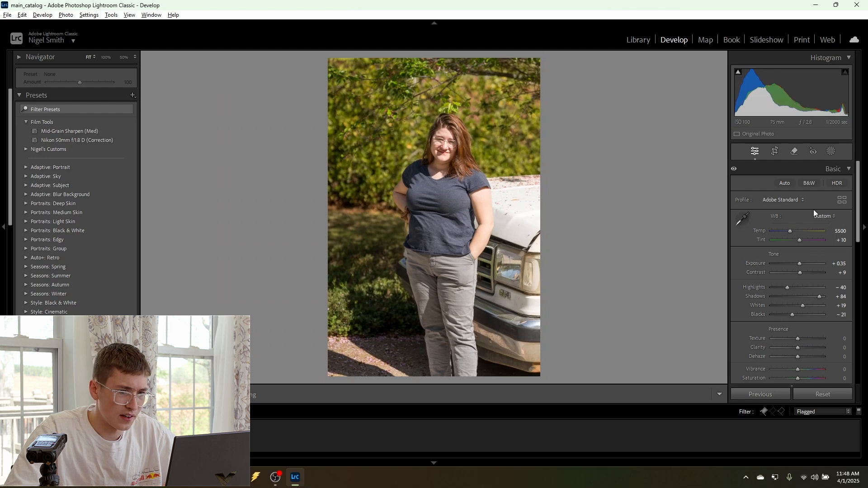
Compare the photo with and without the Basic adjustments, and examine the face up close
{"action": "left_click", "coordinate": [734, 170]}
{"action": "left_click", "coordinate": [734, 170]}
{"action": "left_click", "coordinate": [735, 170]}
{"action": "left_click", "coordinate": [735, 170]}
{"action": "left_click", "coordinate": [734, 170]}
{"action": "left_click", "coordinate": [735, 170]}
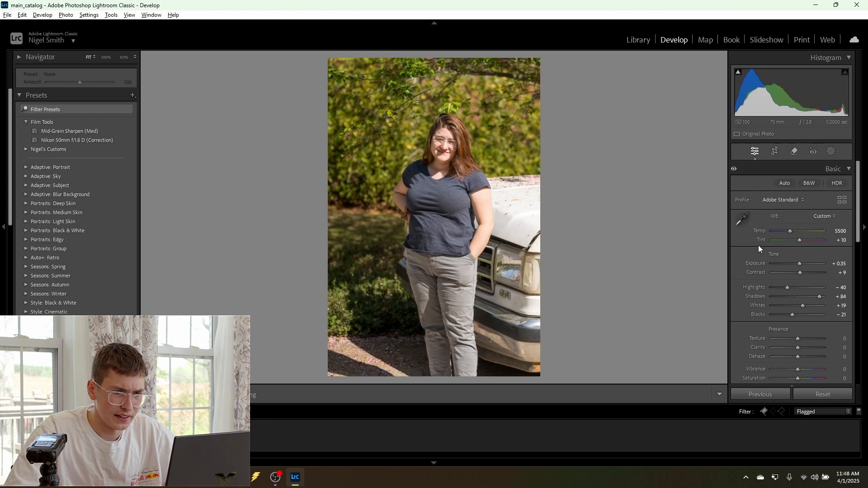
{"action": "scroll", "coordinate": [758, 245], "scroll_direction": "down", "scroll_amount": 2}
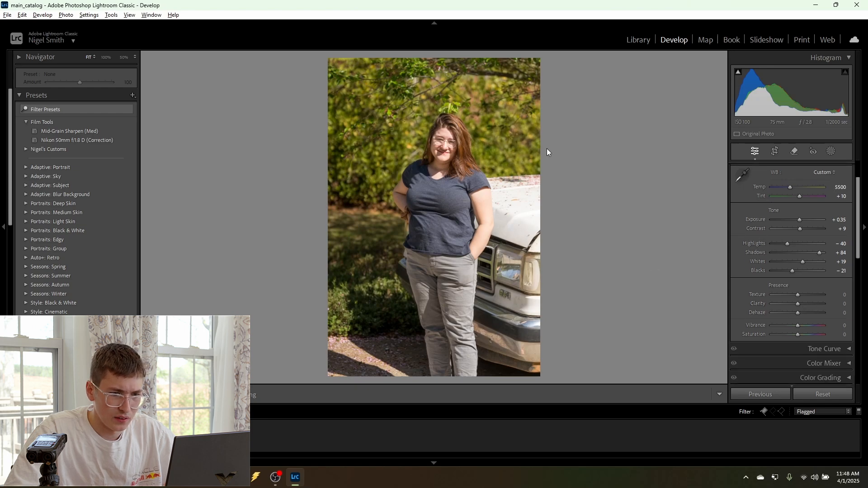
{"action": "left_click", "coordinate": [453, 138]}
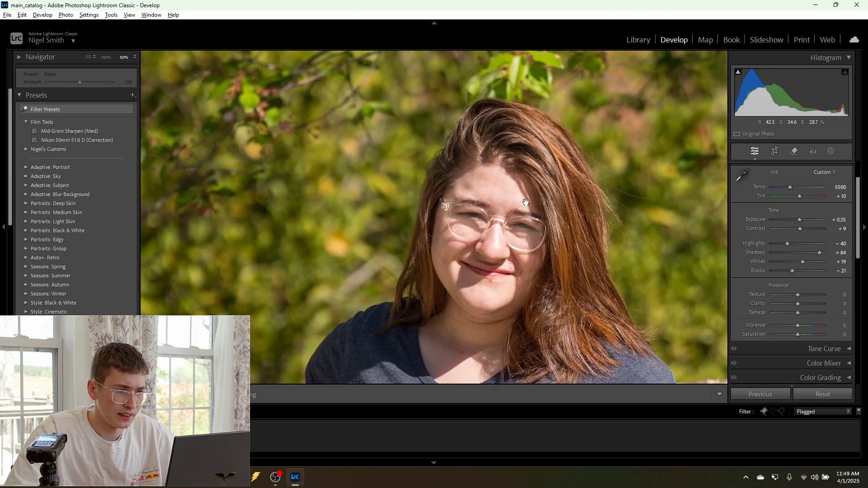
{"action": "left_click", "coordinate": [526, 199]}
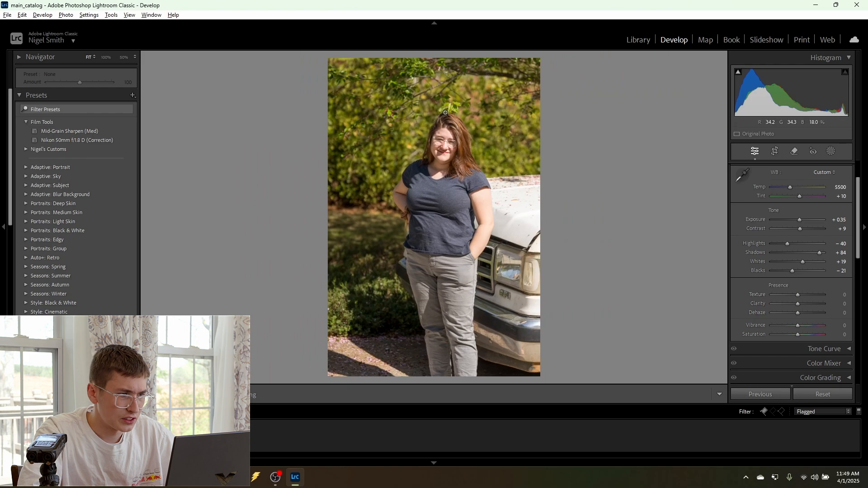
Try Texture and Clarity at +100 on the zoomed-in portrait, and reset both to their defaults
{"action": "left_click", "coordinate": [445, 159]}
{"action": "left_click_drag", "start_coordinate": [450, 159], "coordinate": [479, 250]}
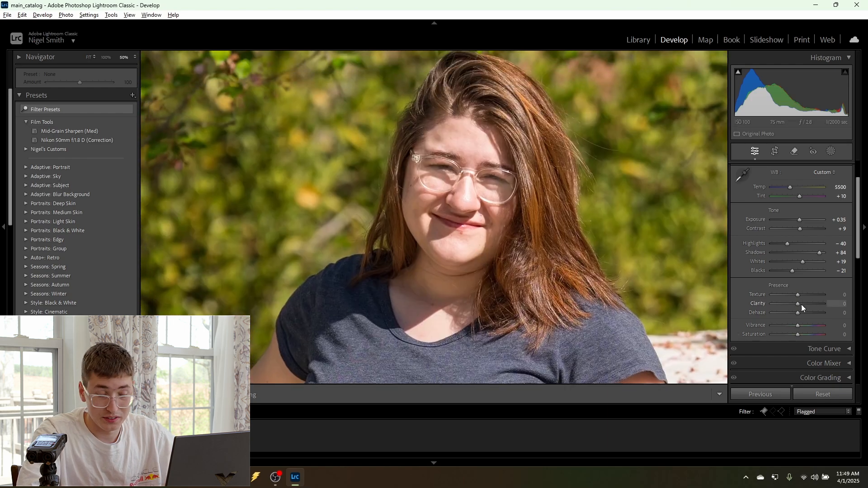
{"action": "left_click_drag", "start_coordinate": [799, 294], "coordinate": [827, 303]}
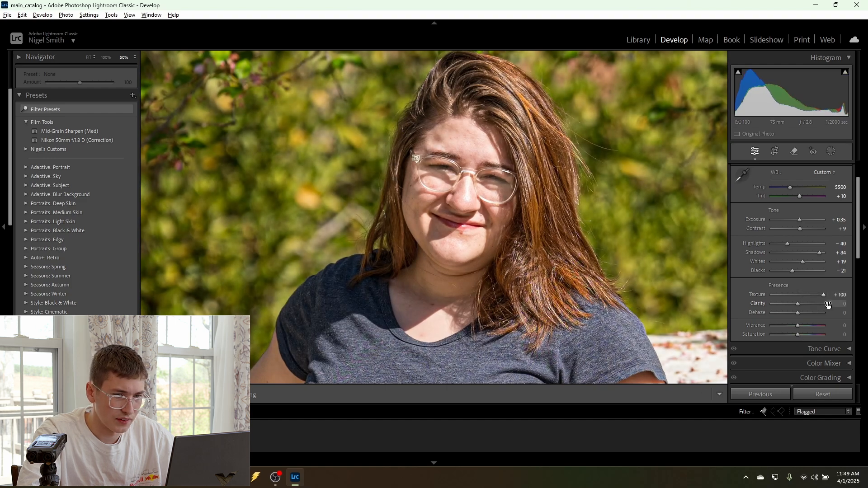
{"action": "left_click_drag", "start_coordinate": [794, 305], "coordinate": [828, 304]}
{"action": "mouse_move", "coordinate": [563, 268]}
{"action": "left_mouse_down"}
{"action": "mouse_move", "coordinate": [579, 317]}
{"action": "mouse_move", "coordinate": [530, 232]}
{"action": "mouse_move", "coordinate": [554, 272]}
{"action": "left_mouse_up"}
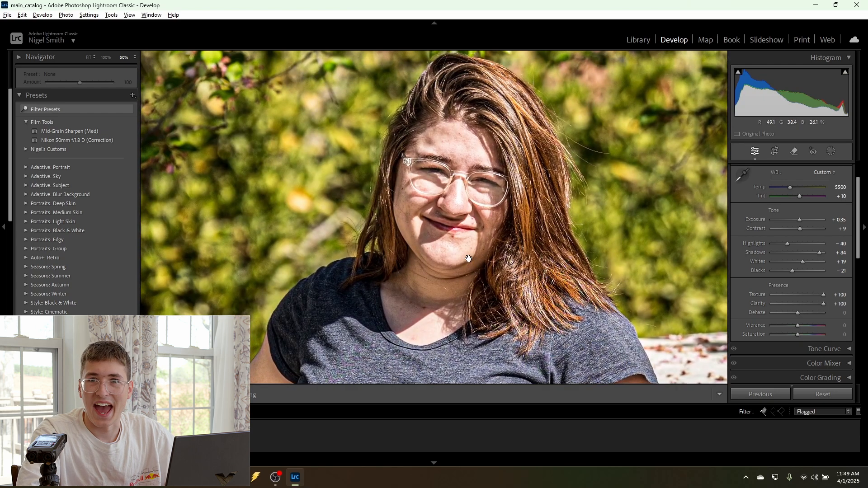
{"action": "double_click", "coordinate": [823, 294]}
{"action": "double_click", "coordinate": [825, 303]}
Try Texture and Clarity at -100 to see the softened skin, and reset both to their defaults
{"action": "left_click_drag", "start_coordinate": [803, 309], "coordinate": [734, 313]}
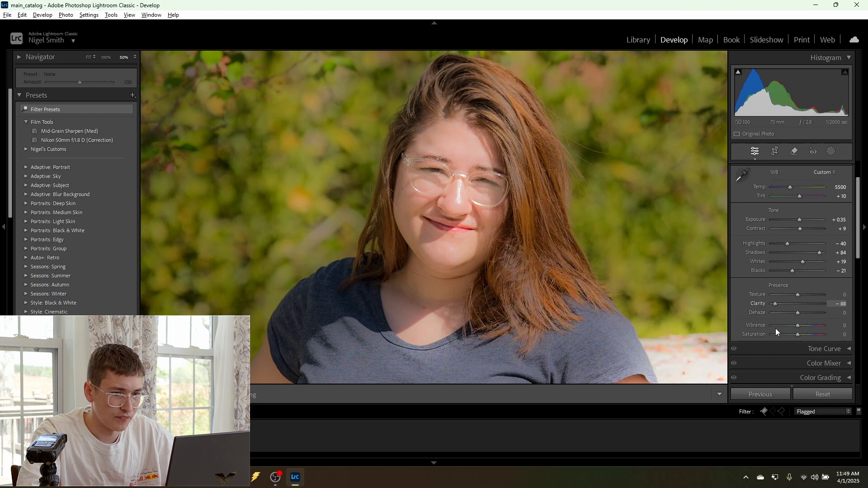
{"action": "left_click_drag", "start_coordinate": [796, 295], "coordinate": [668, 286]}
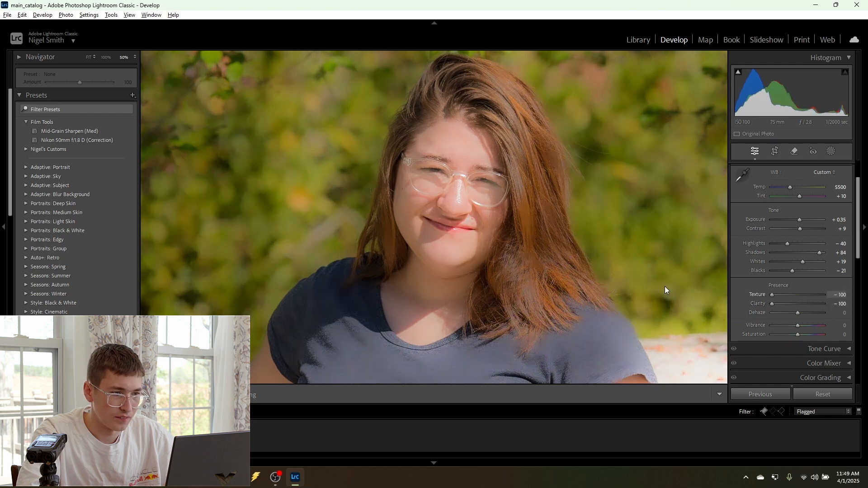
{"action": "left_click_drag", "start_coordinate": [504, 275], "coordinate": [515, 244]}
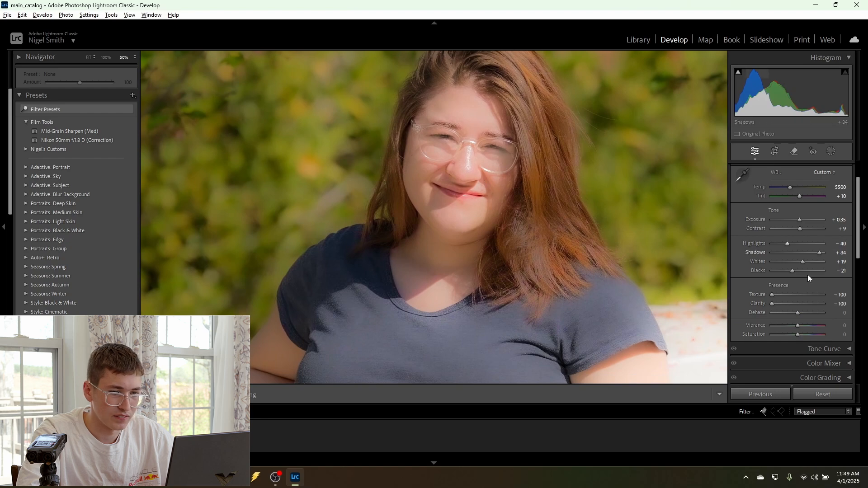
{"action": "double_click", "coordinate": [770, 294]}
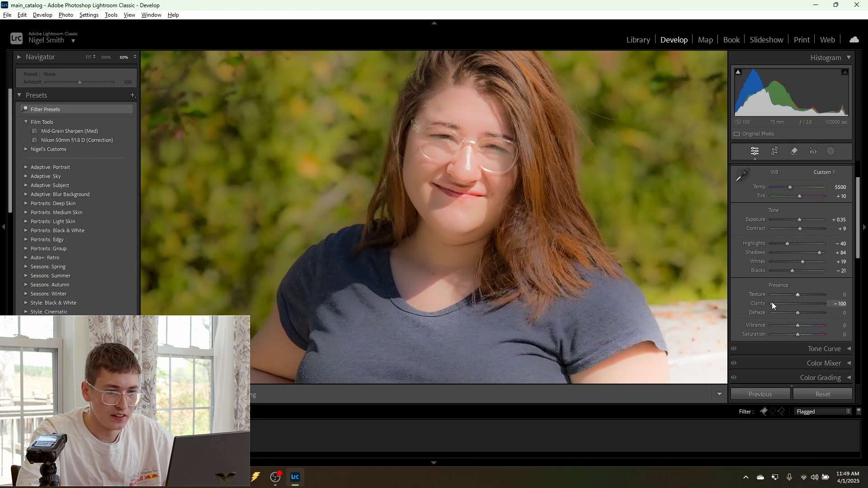
{"action": "double_click", "coordinate": [773, 304]}
{"action": "left_click_drag", "start_coordinate": [514, 105], "coordinate": [559, 184]}
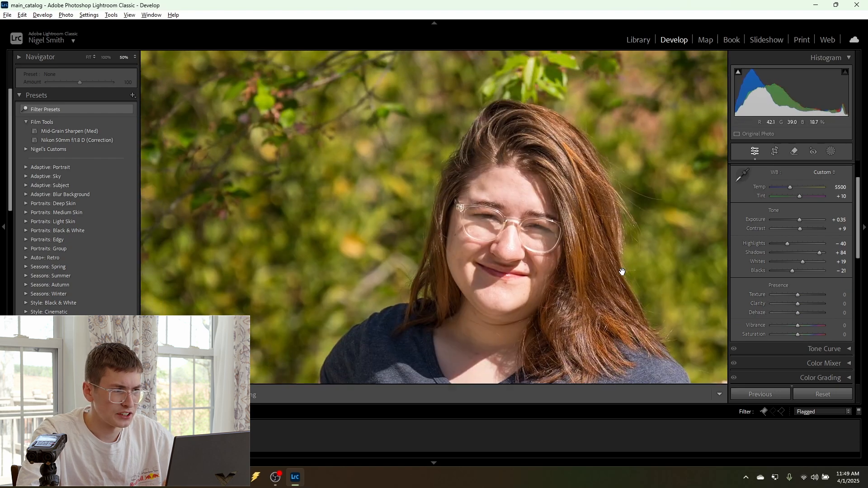
{"action": "left_click", "coordinate": [559, 184]}
Raise the Texture to +16 and inspect the detail on the subject up close
{"action": "left_click", "coordinate": [463, 110]}
{"action": "left_click_drag", "start_coordinate": [463, 111], "coordinate": [542, 165]}
{"action": "left_click", "coordinate": [542, 165]}
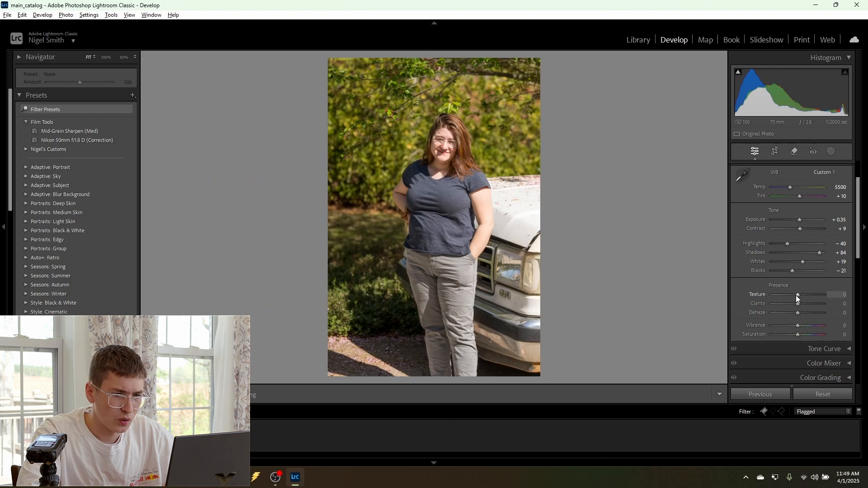
{"action": "left_click_drag", "start_coordinate": [798, 296], "coordinate": [801, 302]}
{"action": "left_click", "coordinate": [457, 197]}
{"action": "left_click_drag", "start_coordinate": [543, 146], "coordinate": [503, 338]}
{"action": "left_click", "coordinate": [511, 335]}
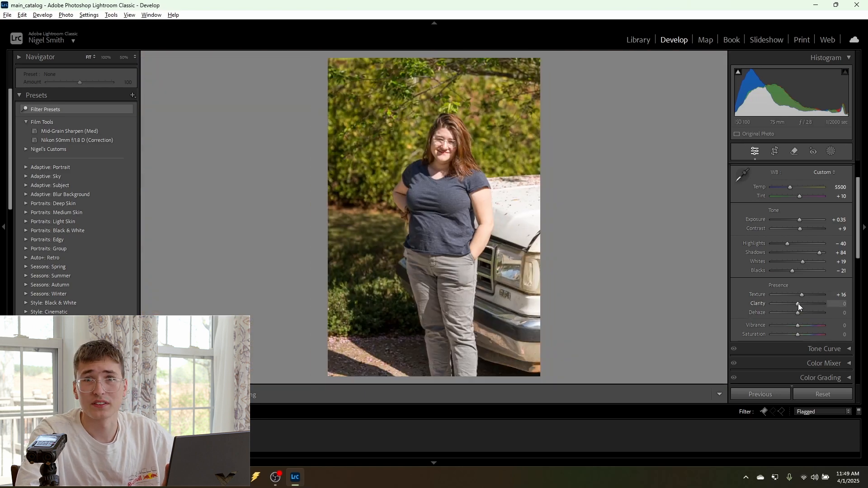
Set Clarity to +14, checking the face and shirt up close, and set Dehaze to +2
{"action": "left_click_drag", "start_coordinate": [797, 304], "coordinate": [801, 306]}
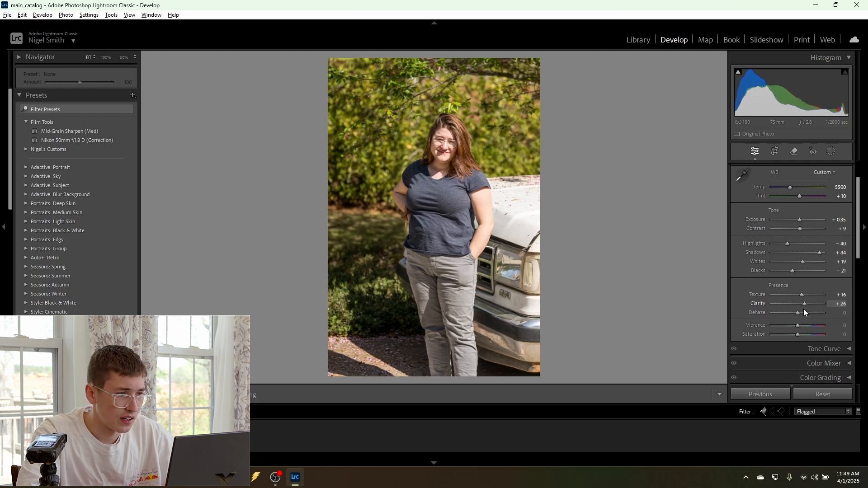
{"action": "left_click_drag", "start_coordinate": [801, 308], "coordinate": [801, 308]}
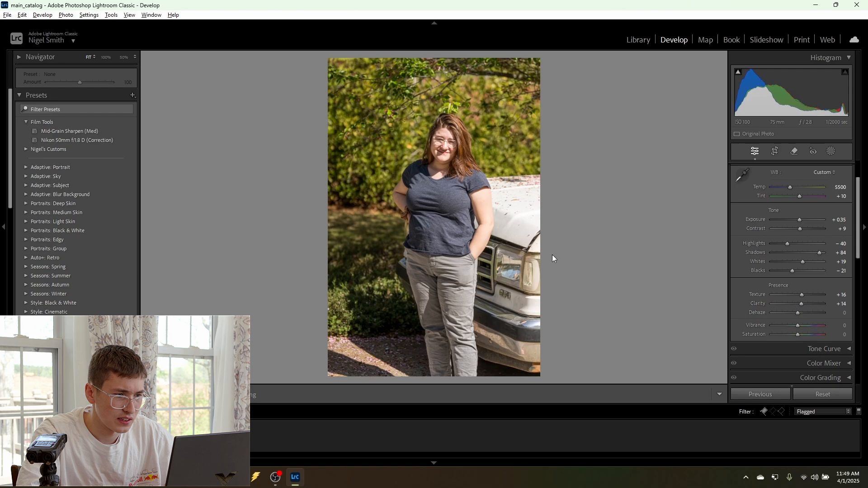
{"action": "left_click", "coordinate": [512, 237]}
{"action": "left_click_drag", "start_coordinate": [494, 174], "coordinate": [575, 367]}
{"action": "left_click_drag", "start_coordinate": [500, 151], "coordinate": [545, 270]}
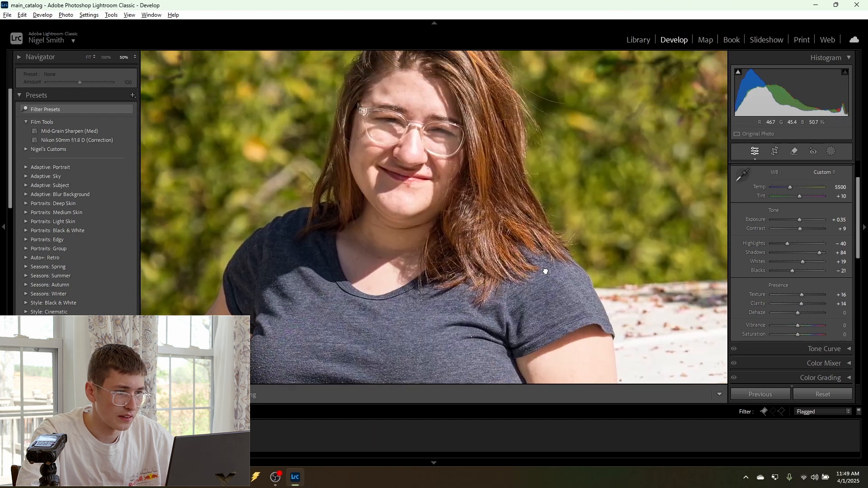
{"action": "left_click", "coordinate": [546, 271]}
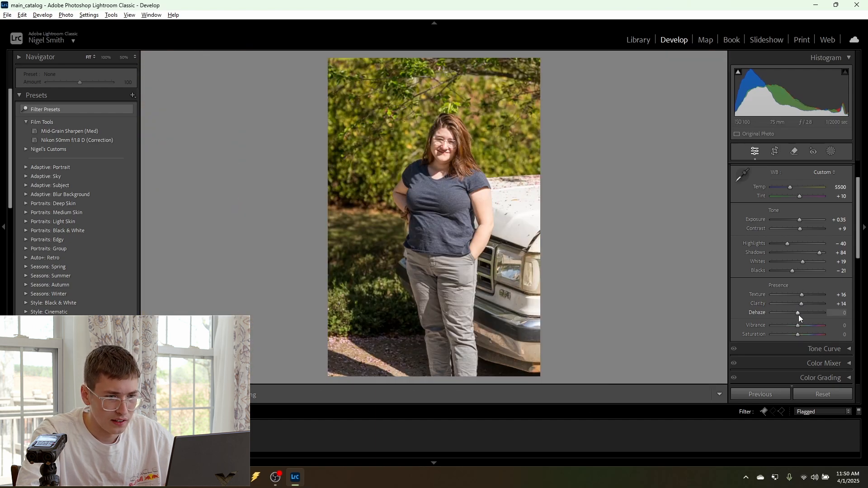
{"action": "left_click_drag", "start_coordinate": [799, 314], "coordinate": [800, 321]}
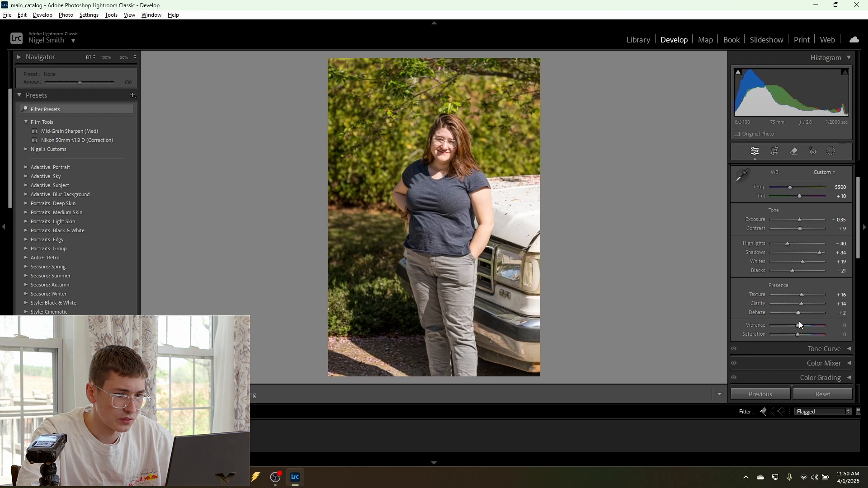
Set Vibrance to +16 and Saturation to +2, inspecting the subject's face up close before and after
{"action": "left_click", "coordinate": [455, 173]}
{"action": "left_click_drag", "start_coordinate": [471, 194], "coordinate": [508, 295]}
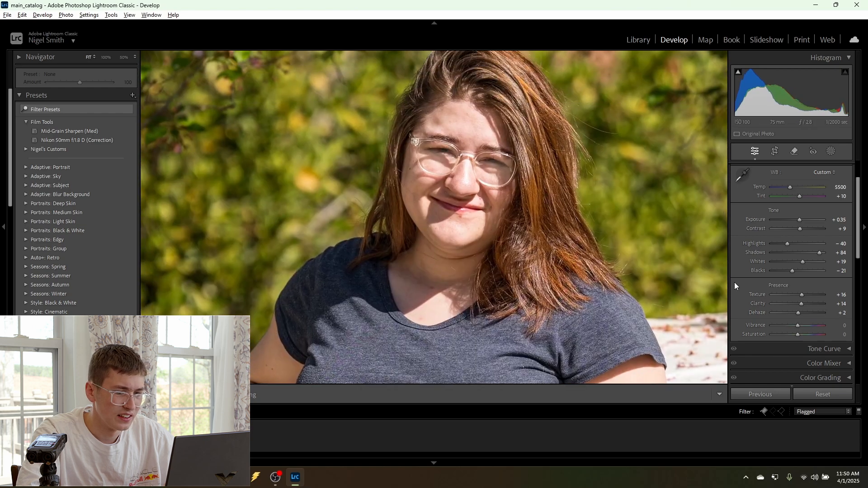
{"action": "key", "text": "z"}
{"action": "scroll", "coordinate": [752, 324], "scroll_direction": "down", "scroll_amount": 1}
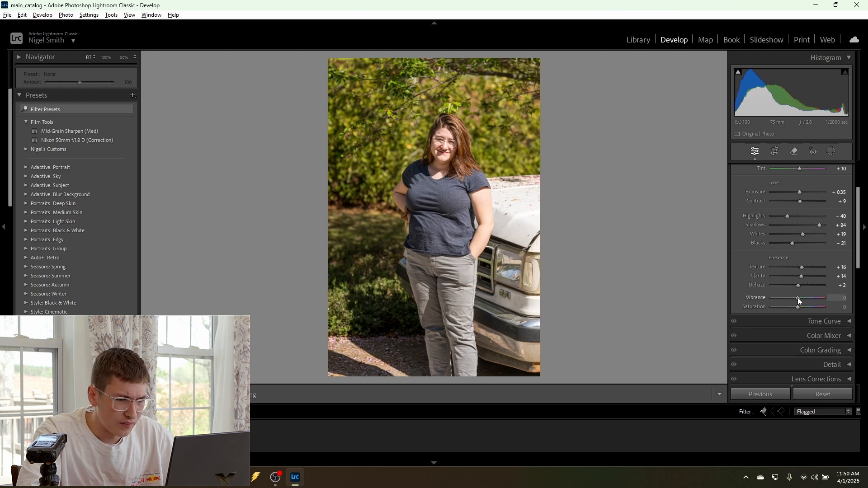
{"action": "mouse_move", "coordinate": [802, 301]}
{"action": "left_mouse_down"}
{"action": "mouse_move", "coordinate": [809, 303]}
{"action": "mouse_move", "coordinate": [799, 309]}
{"action": "left_mouse_up"}
{"action": "left_click", "coordinate": [426, 140]}
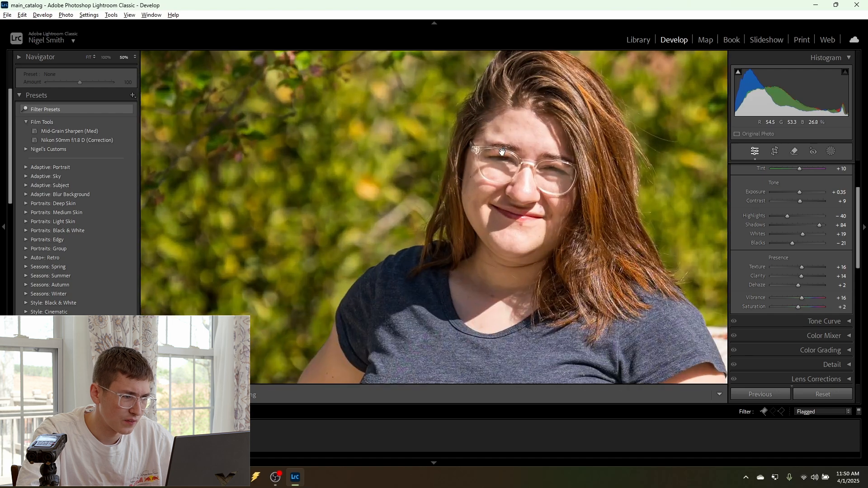
{"action": "left_click", "coordinate": [518, 219]}
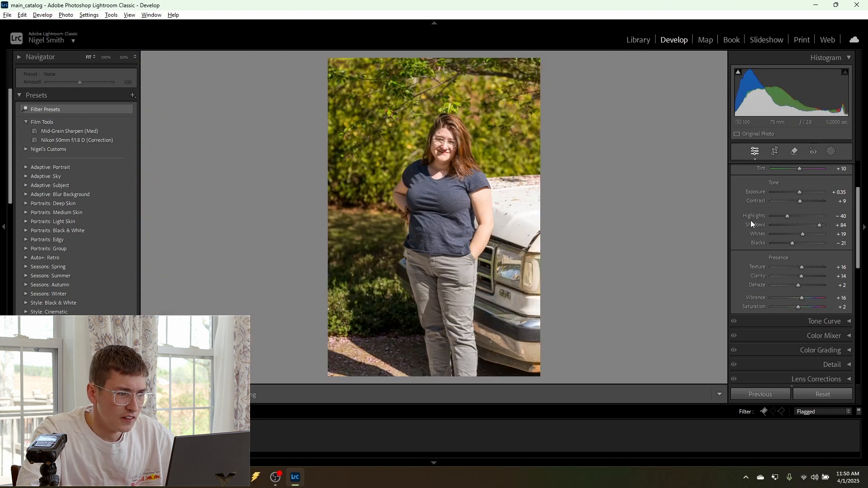
Raise Vibrance to +26 and inspect the colours on the subject and foliage up close
{"action": "left_click_drag", "start_coordinate": [801, 299], "coordinate": [805, 305]}
{"action": "left_click", "coordinate": [408, 148]}
{"action": "left_click_drag", "start_coordinate": [551, 138], "coordinate": [498, 194]}
{"action": "left_click_drag", "start_coordinate": [569, 162], "coordinate": [535, 213]}
{"action": "left_click", "coordinate": [597, 203]}
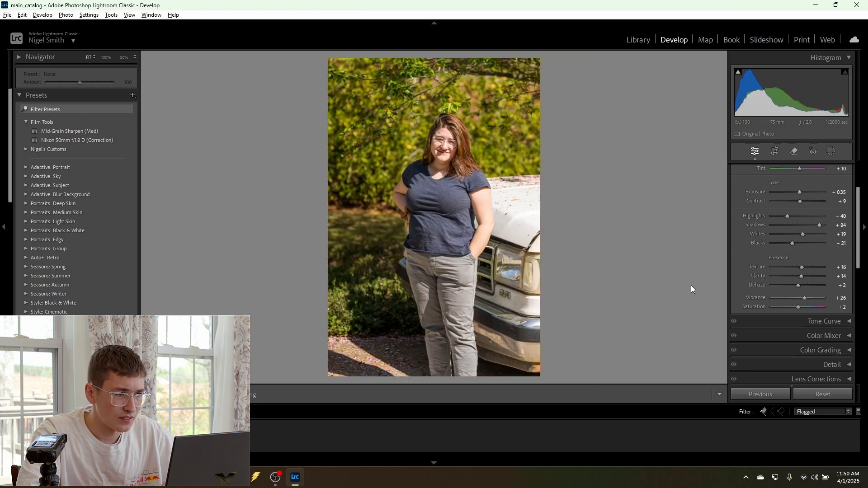
Collapse the Basic adjustments and expand the Tone Curve
{"action": "scroll", "coordinate": [759, 321], "scroll_direction": "down", "scroll_amount": 1}
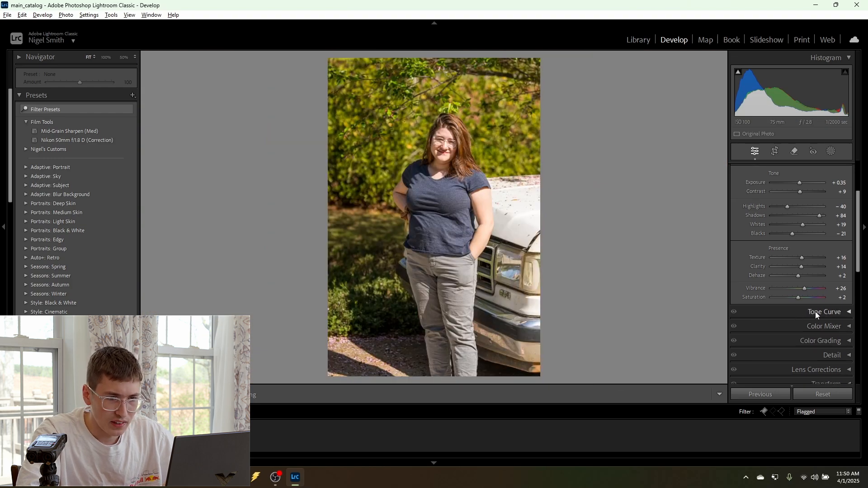
{"action": "scroll", "coordinate": [739, 253], "scroll_direction": "up", "scroll_amount": 3}
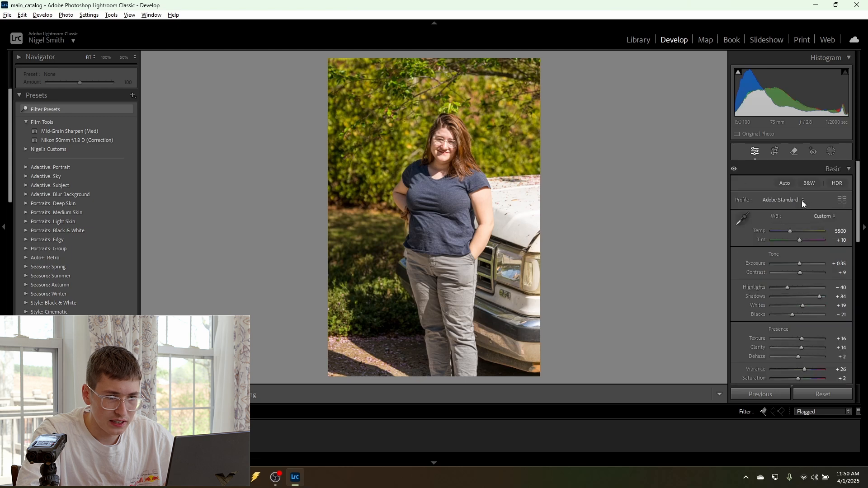
{"action": "left_click", "coordinate": [824, 167]}
{"action": "left_click", "coordinate": [817, 183]}
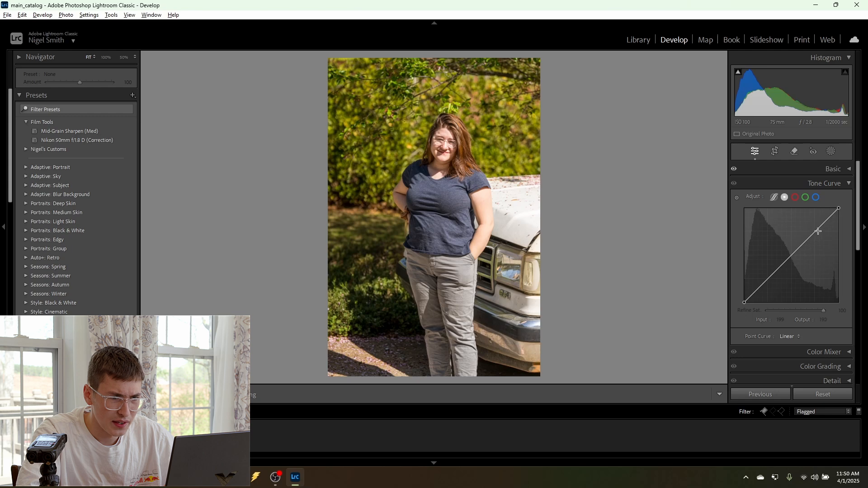
{"action": "right_click", "coordinate": [818, 231]}
{"action": "left_click", "coordinate": [813, 227]}
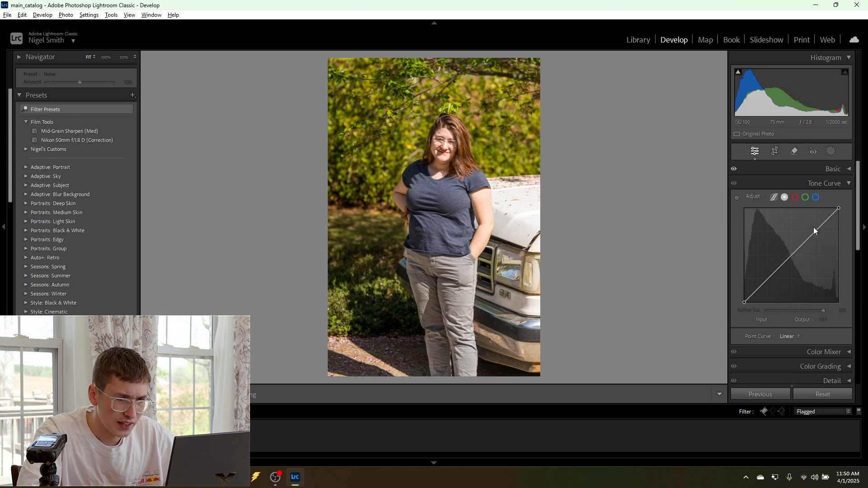
{"action": "key", "text": "ctrl+z"}
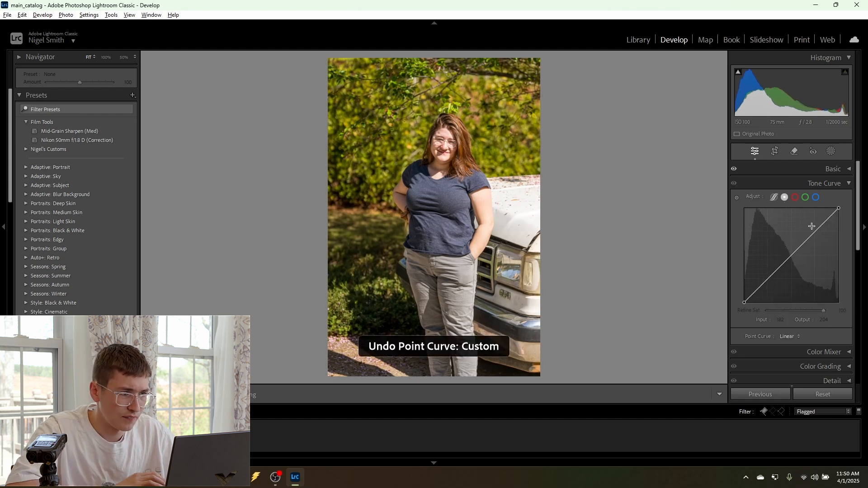
Shape an S-curve on the point curve with input/output points at 198/202, 151/148 and 83/71
{"action": "left_click", "coordinate": [817, 228]}
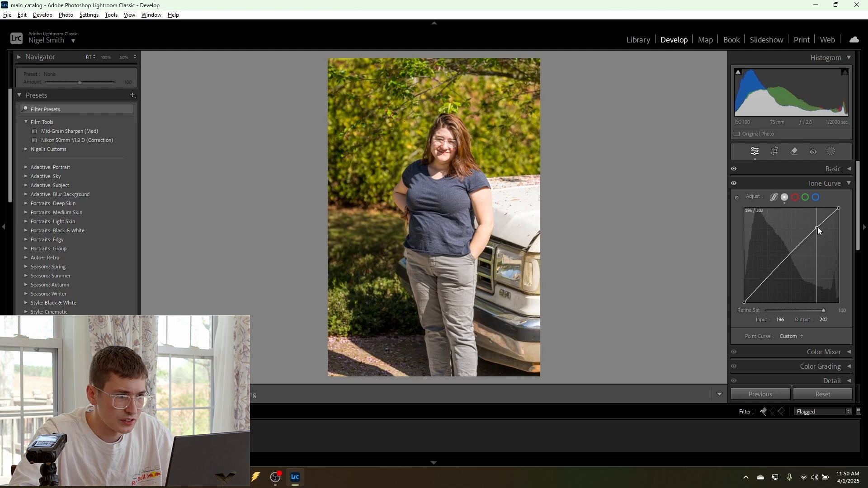
{"action": "left_click_drag", "start_coordinate": [818, 227], "coordinate": [818, 227]}
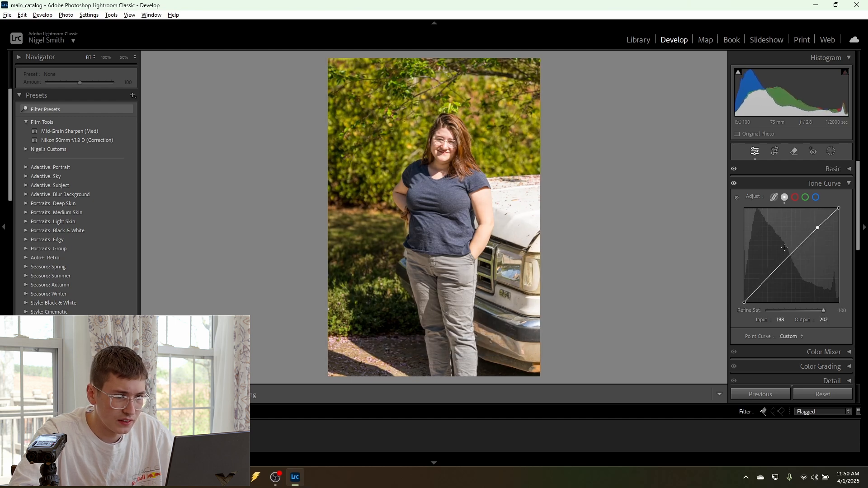
{"action": "left_click", "coordinate": [781, 263]}
{"action": "left_click_drag", "start_coordinate": [780, 268], "coordinate": [801, 248]}
{"action": "left_click", "coordinate": [799, 246]}
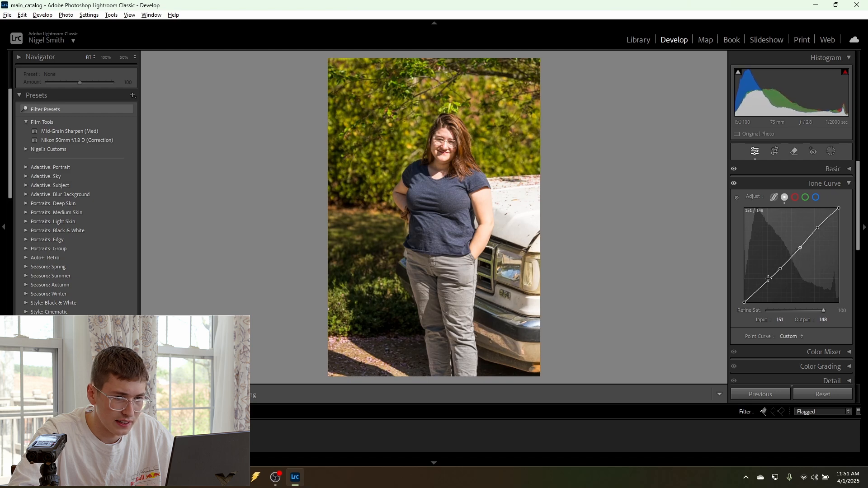
{"action": "left_click_drag", "start_coordinate": [780, 270], "coordinate": [775, 277]}
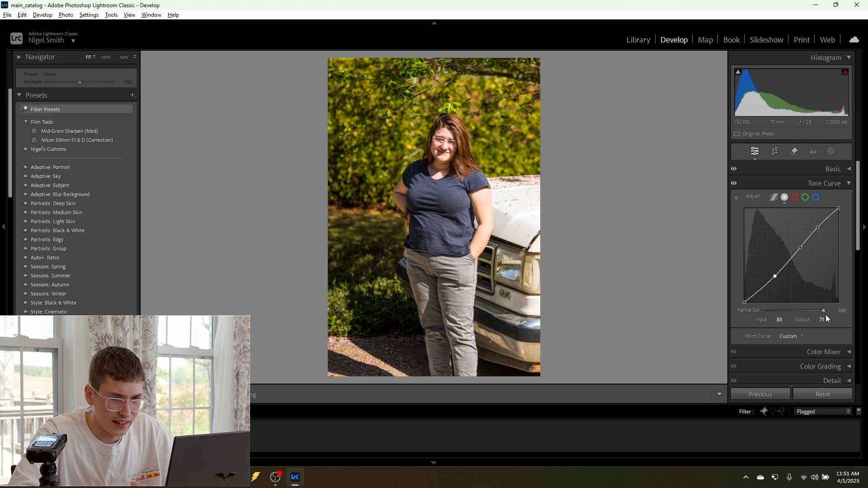
{"action": "left_click_drag", "start_coordinate": [818, 323], "coordinate": [856, 330]}
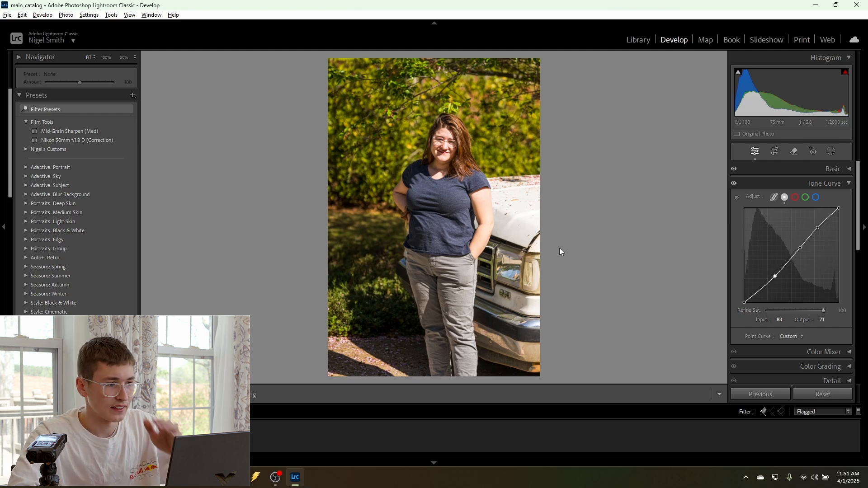
Collapse the Tone Curve, expand the Color Mixer, then try the Red hue at -100 and undo it
{"action": "left_click", "coordinate": [807, 351]}
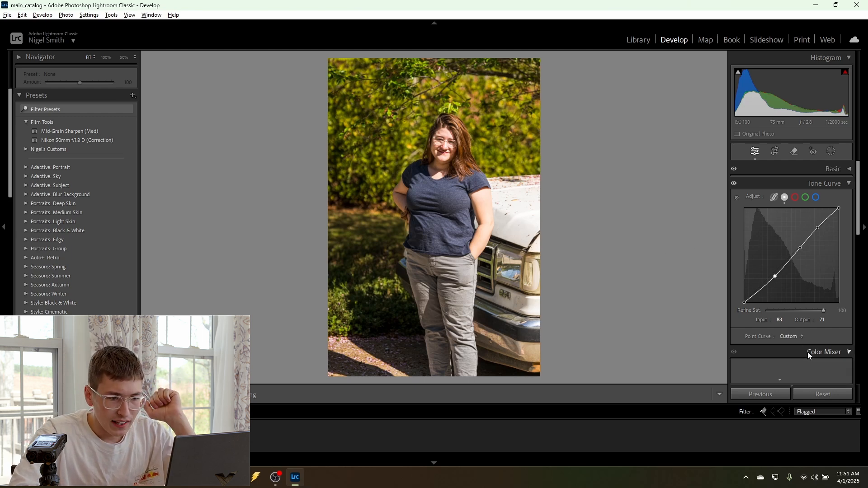
{"action": "scroll", "coordinate": [821, 203], "scroll_direction": "up", "scroll_amount": 5}
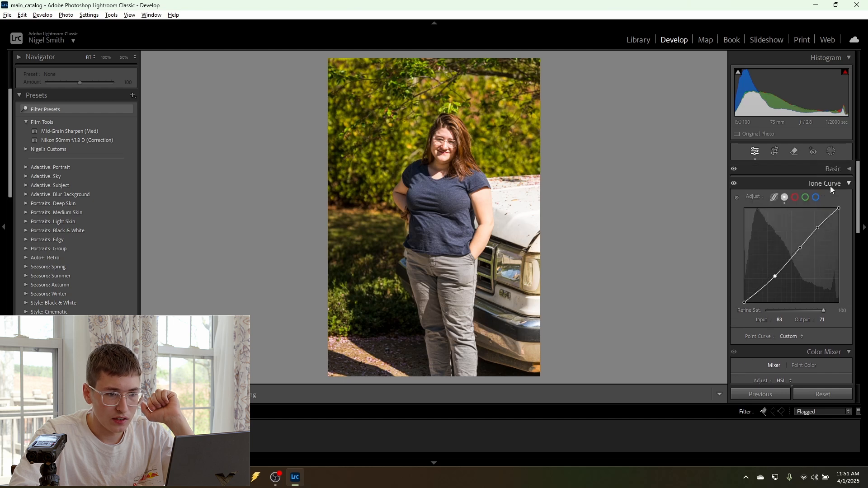
{"action": "left_click", "coordinate": [830, 185]}
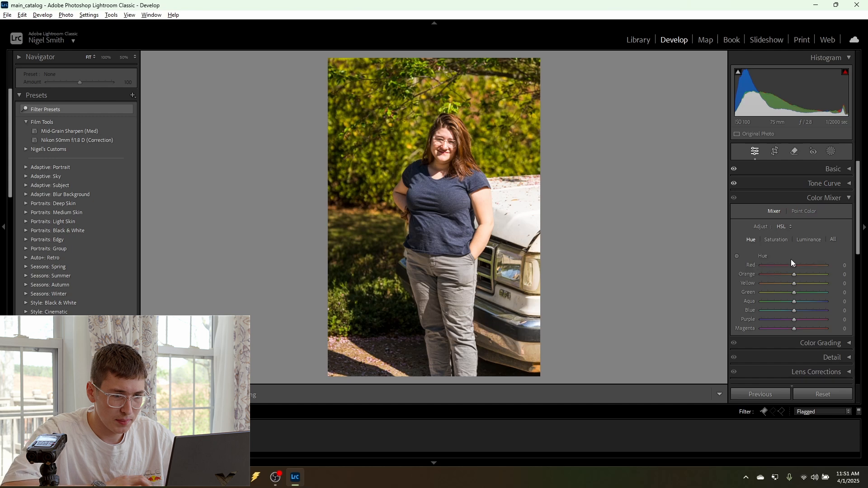
{"action": "left_click_drag", "start_coordinate": [794, 265], "coordinate": [838, 270]}
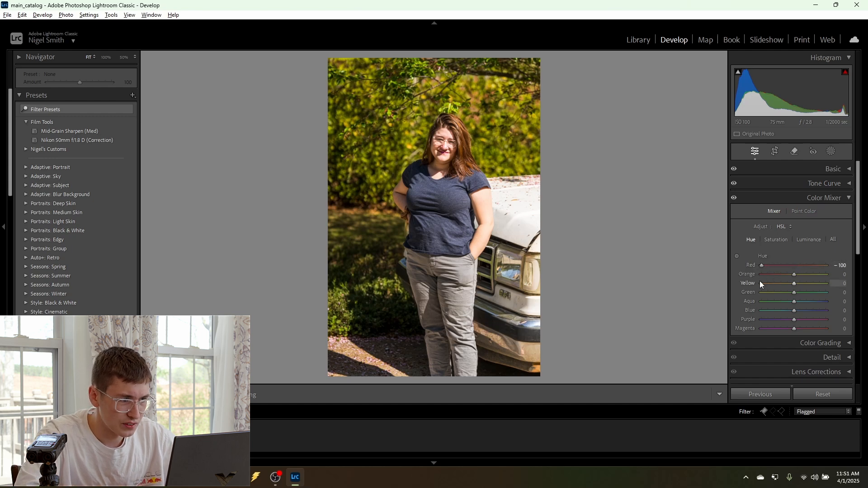
{"action": "key", "text": "ctrl+z"}
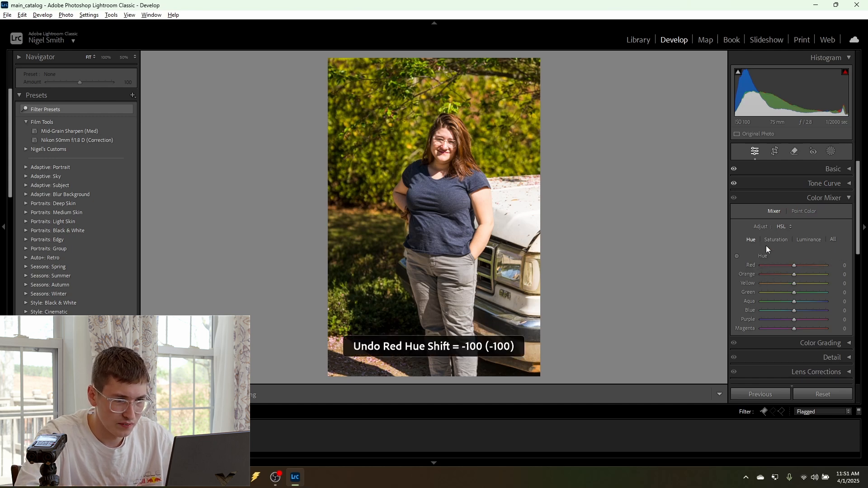
Use targeted hue adjustment to set Yellow +13 and Green +20 from the foliage, and Blue -3 and Purple -3 from the shirt
{"action": "left_click", "coordinate": [736, 256]}
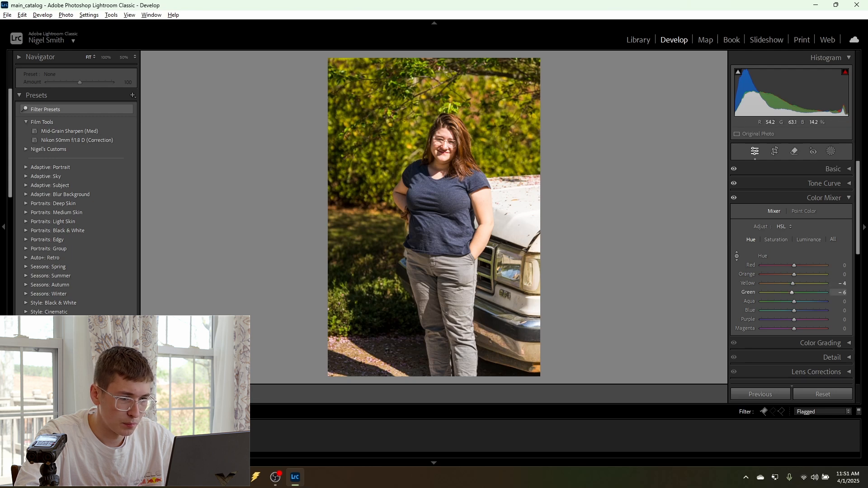
{"action": "left_click_drag", "start_coordinate": [447, 109], "coordinate": [448, 108]}
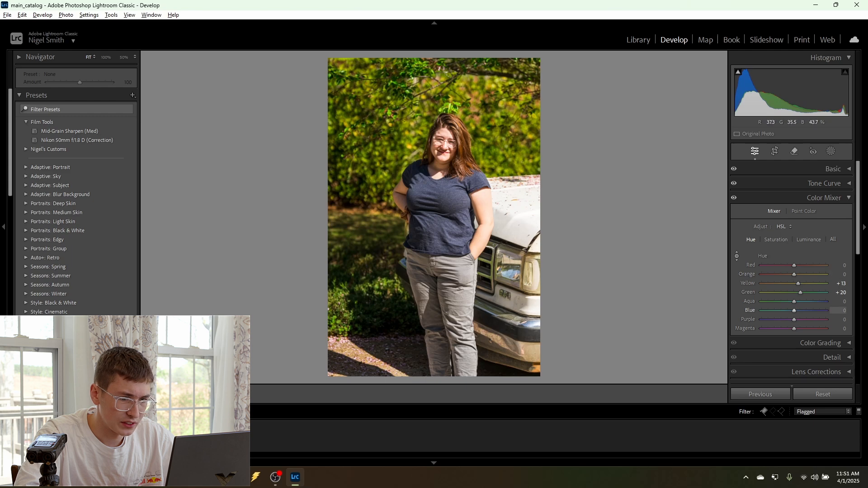
{"action": "left_click_drag", "start_coordinate": [445, 184], "coordinate": [446, 188]}
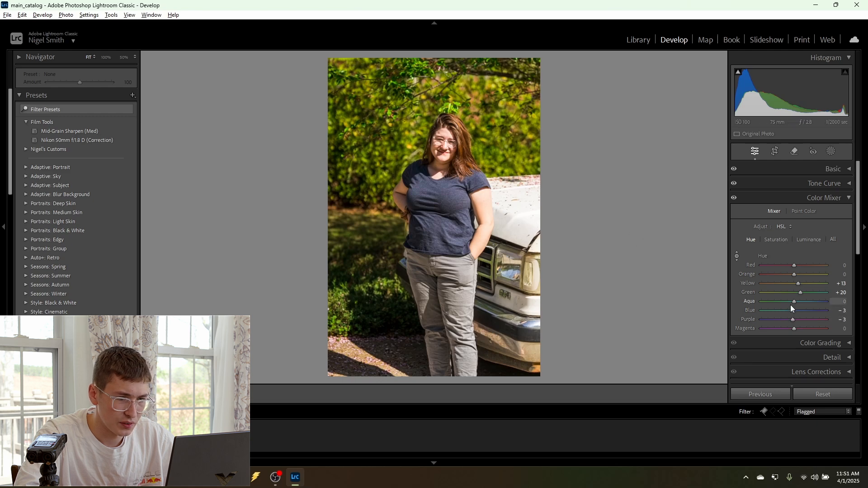
{"action": "left_click", "coordinate": [736, 256]}
Use targeted saturation adjustment on skin, foliage and shirt to set Red +3, Orange +20, Yellow -22, Green -13, Blue +8 and Purple +14
{"action": "left_click", "coordinate": [776, 240]}
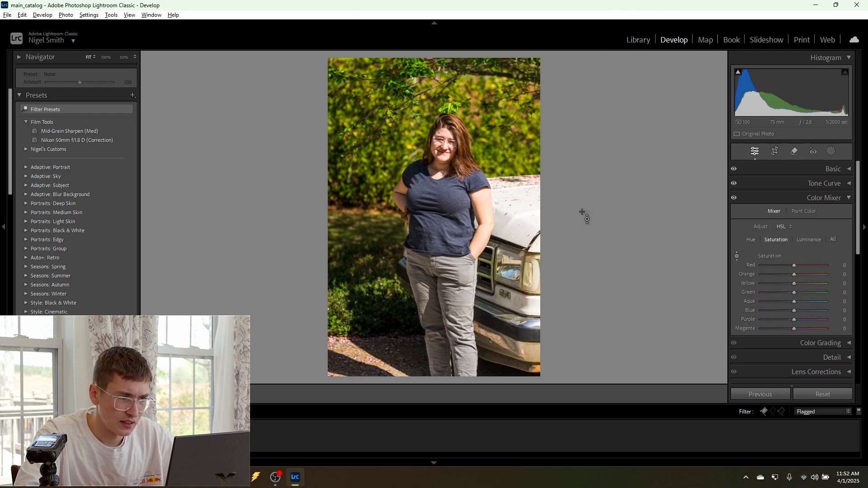
{"action": "left_click", "coordinate": [736, 256]}
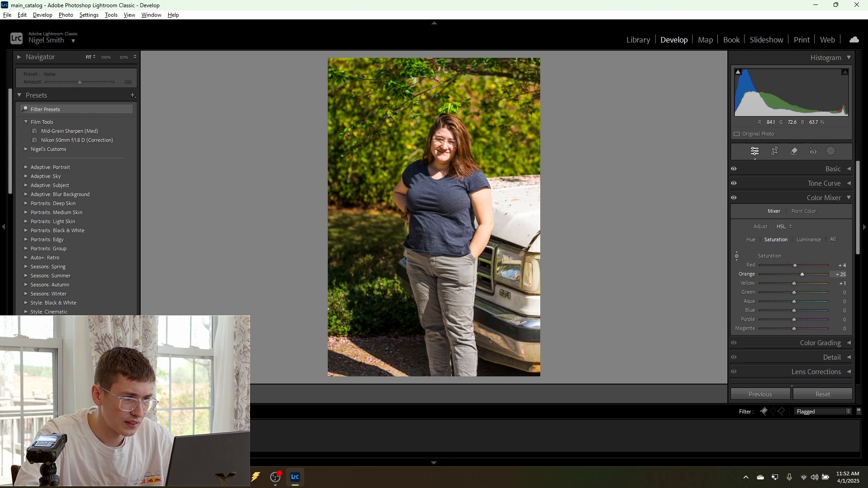
{"action": "left_click_drag", "start_coordinate": [446, 134], "coordinate": [446, 136]}
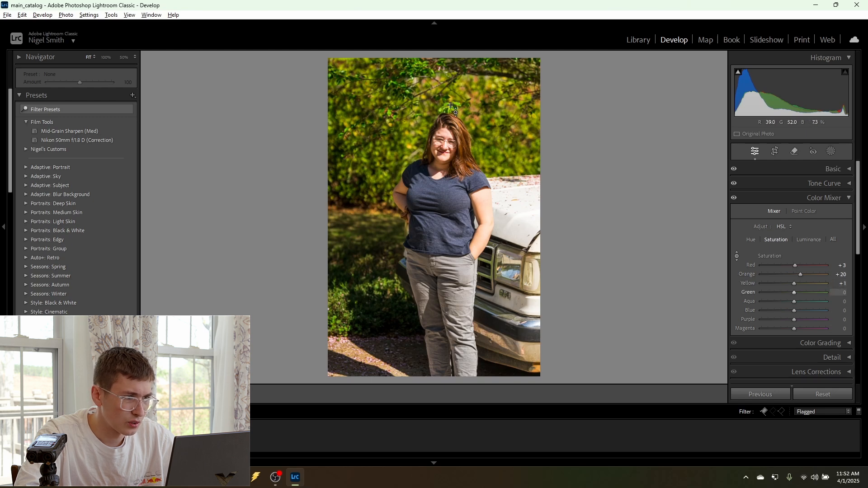
{"action": "left_click_drag", "start_coordinate": [409, 138], "coordinate": [409, 141]}
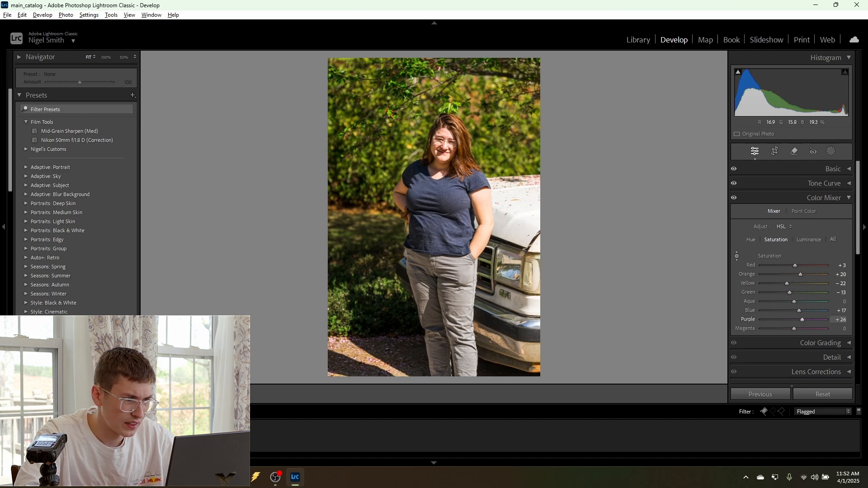
{"action": "left_click_drag", "start_coordinate": [441, 210], "coordinate": [441, 209]}
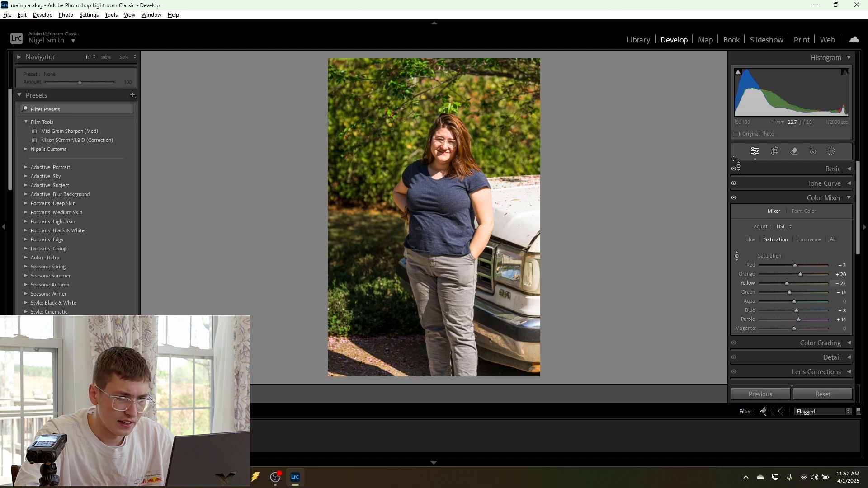
Use targeted luminance adjustment on the face and hair to set Red -1, Orange -14 and Yellow -3
{"action": "left_click", "coordinate": [809, 240]}
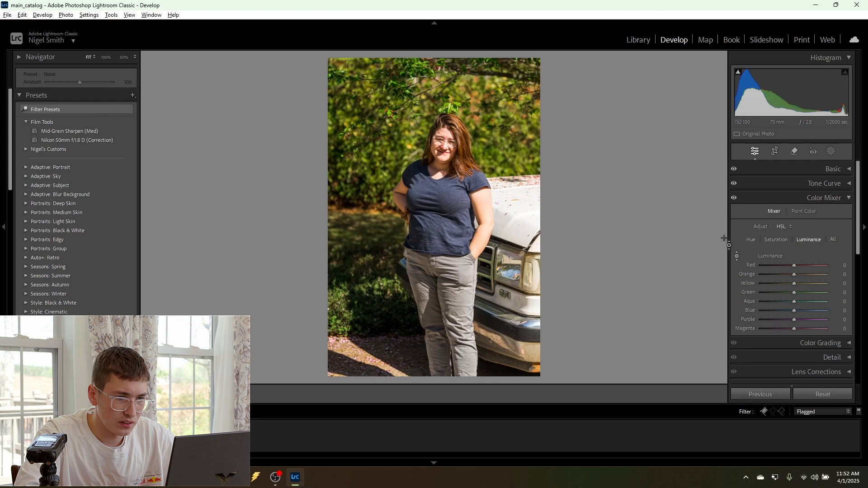
{"action": "left_click_drag", "start_coordinate": [441, 147], "coordinate": [441, 156]}
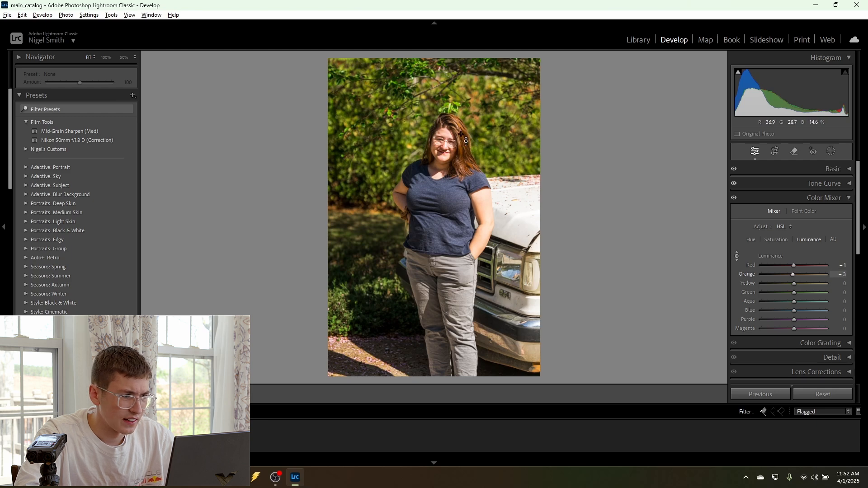
{"action": "left_click_drag", "start_coordinate": [465, 135], "coordinate": [465, 128]}
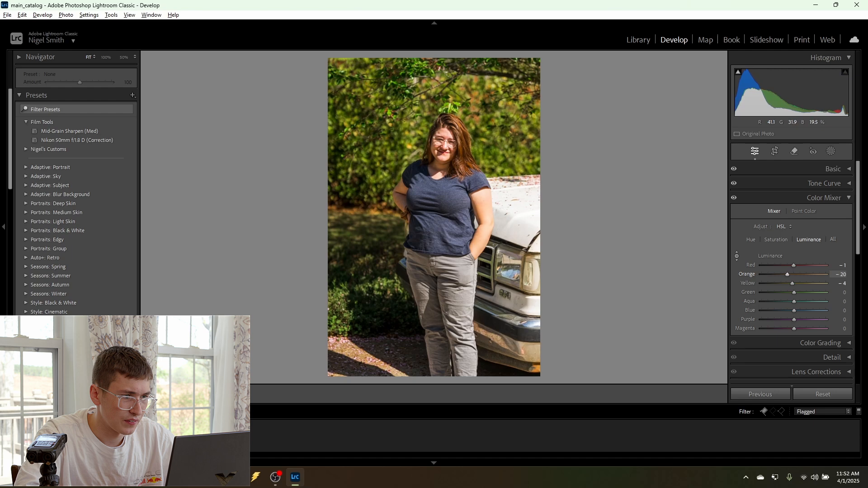
{"action": "left_click_drag", "start_coordinate": [465, 144], "coordinate": [465, 147]}
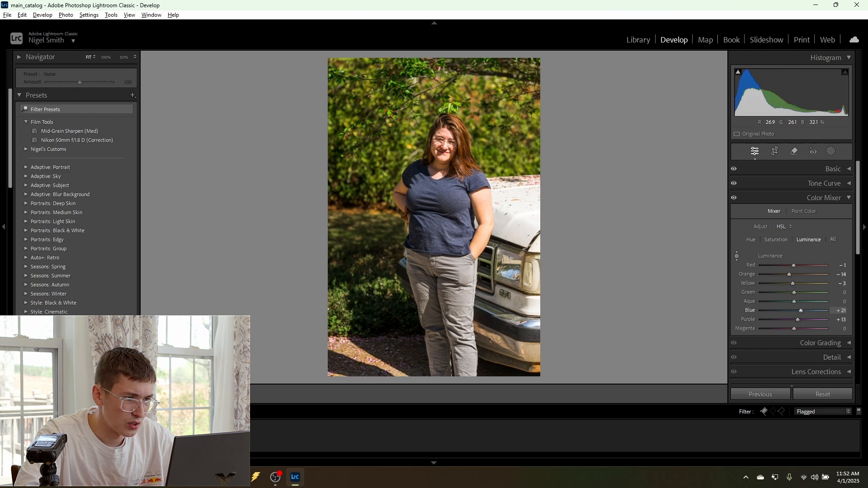
Adjust luminance to Blue +18 and Purple +10 from the shirt, and Yellow -7 and Green -3 from the foliage
{"action": "mouse_move", "coordinate": [443, 204]}
{"action": "left_mouse_down"}
{"action": "mouse_move", "coordinate": [443, 210]}
{"action": "mouse_move", "coordinate": [444, 197]}
{"action": "left_mouse_up"}
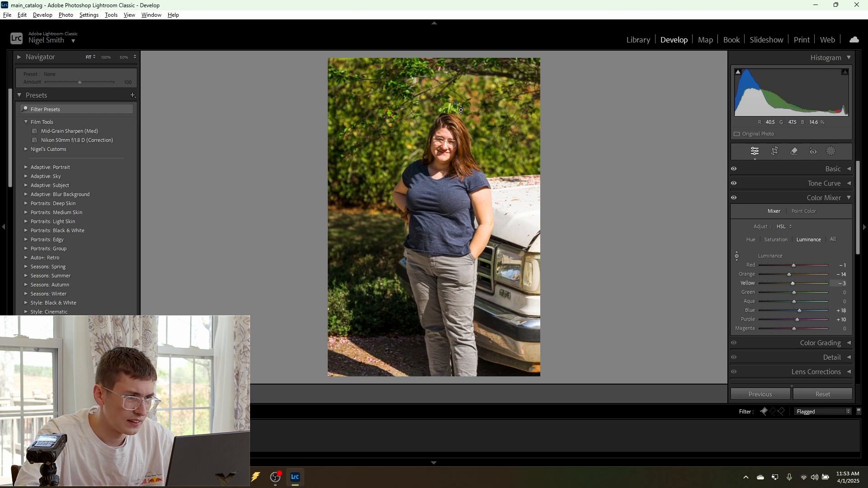
{"action": "left_click_drag", "start_coordinate": [452, 108], "coordinate": [452, 111]}
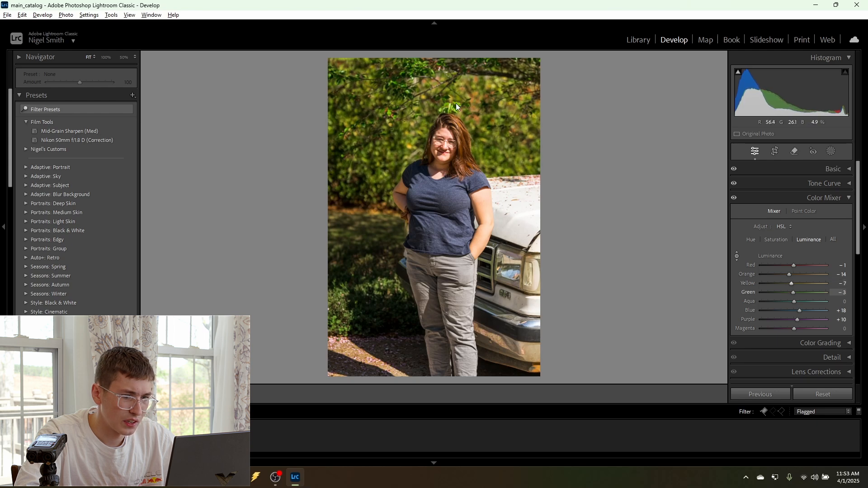
{"action": "left_click", "coordinate": [736, 255]}
Compare the portrait with the Color Mixer adjustments switched off and on, leaving them enabled
{"action": "left_click", "coordinate": [734, 198]}
{"action": "left_click", "coordinate": [734, 198]}
{"action": "left_click", "coordinate": [734, 199]}
{"action": "left_click", "coordinate": [735, 199]}
{"action": "double_click", "coordinate": [734, 199]}
{"action": "double_click", "coordinate": [734, 199]}
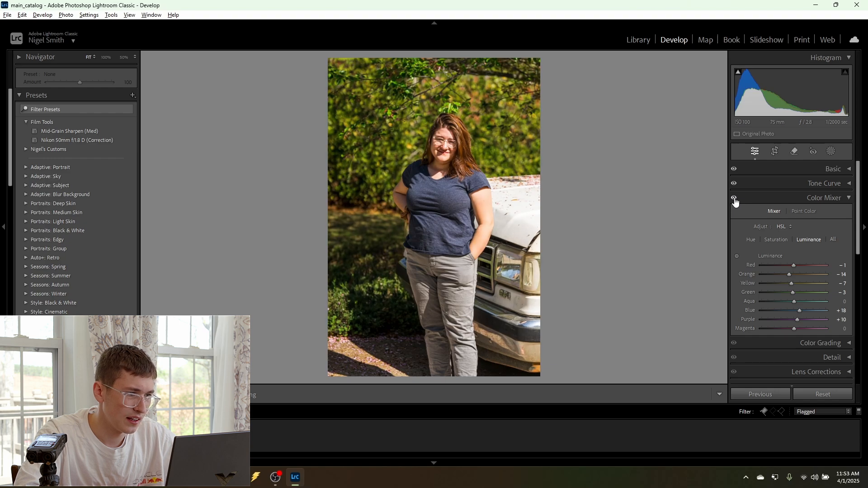
Compare the face and shirt up close with the Color Mixer adjustments off and on, keeping them enabled
{"action": "left_click", "coordinate": [433, 153]}
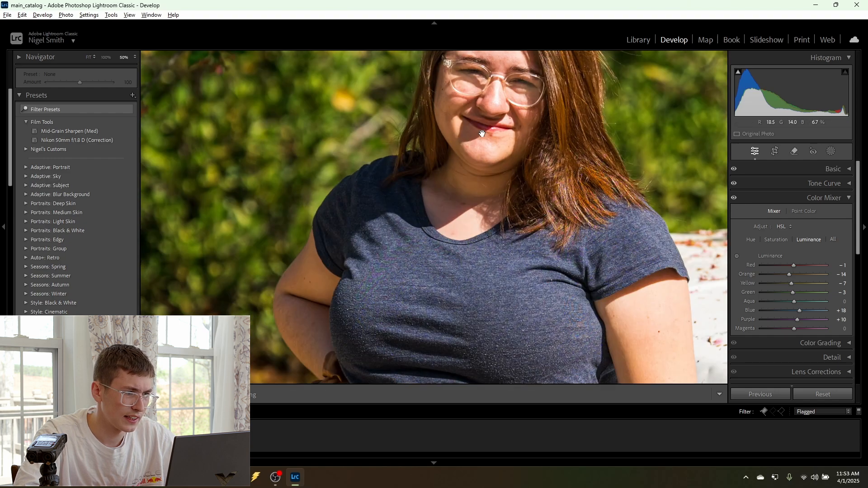
{"action": "double_click", "coordinate": [736, 200]}
{"action": "left_click", "coordinate": [736, 200]}
{"action": "left_click", "coordinate": [735, 200]}
{"action": "left_click", "coordinate": [533, 179]}
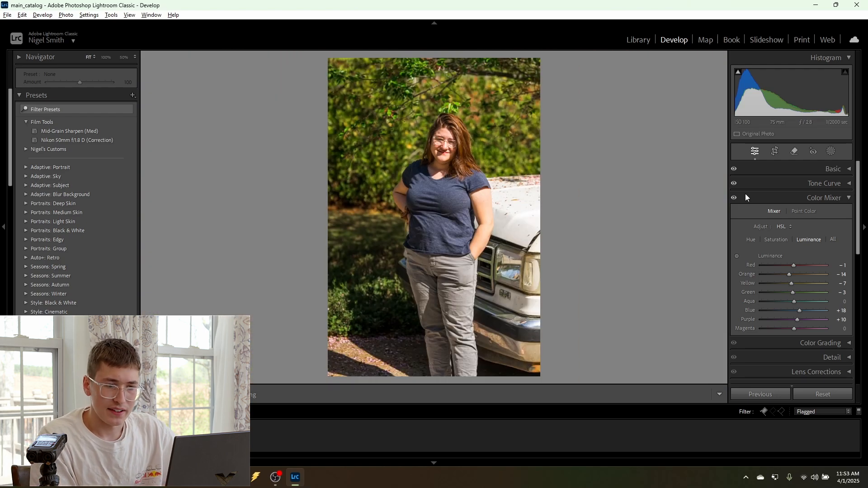
Preview the hair in the Detail settings and set sharpening Amount to 71, Radius to 1.2 and Detail to 21
{"action": "left_click", "coordinate": [839, 199]}
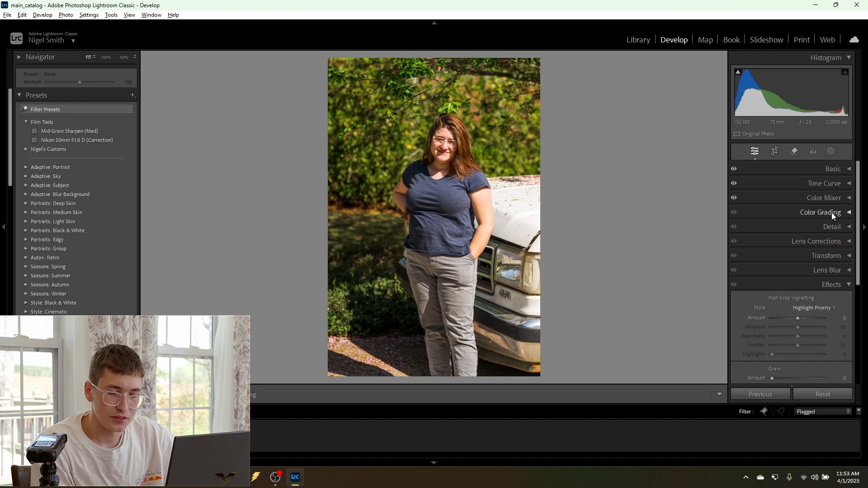
{"action": "left_click", "coordinate": [832, 226]}
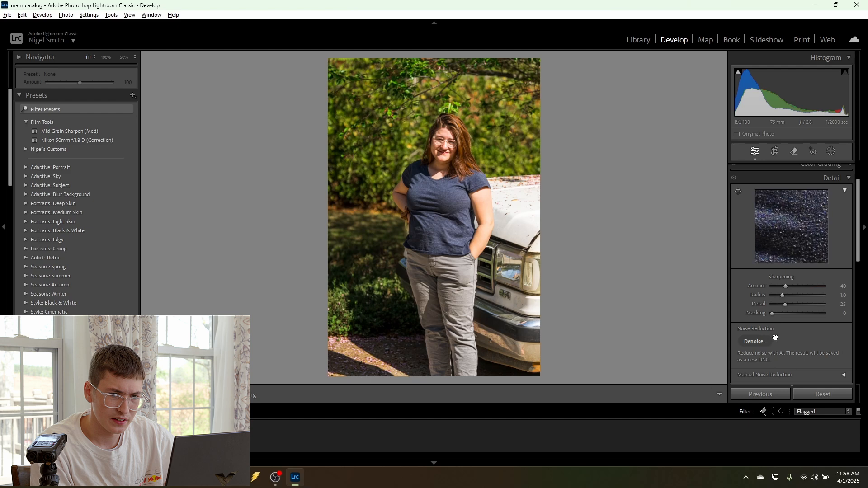
{"action": "left_click", "coordinate": [802, 237]}
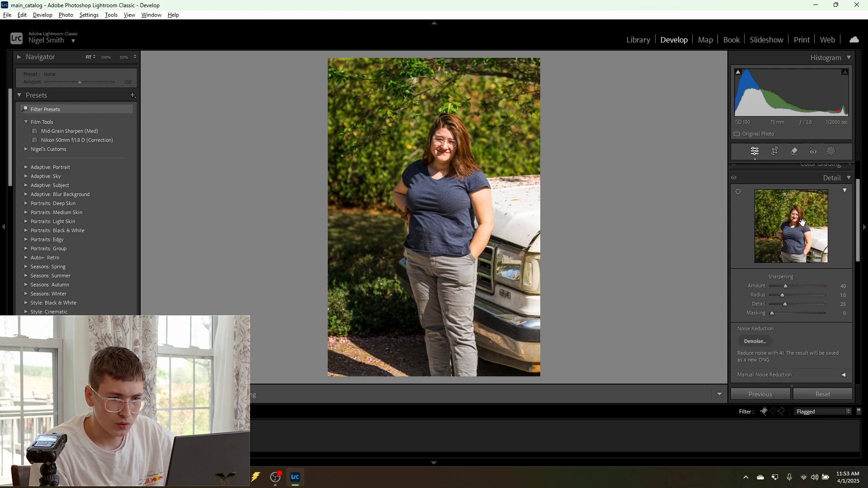
{"action": "left_click", "coordinate": [803, 217]}
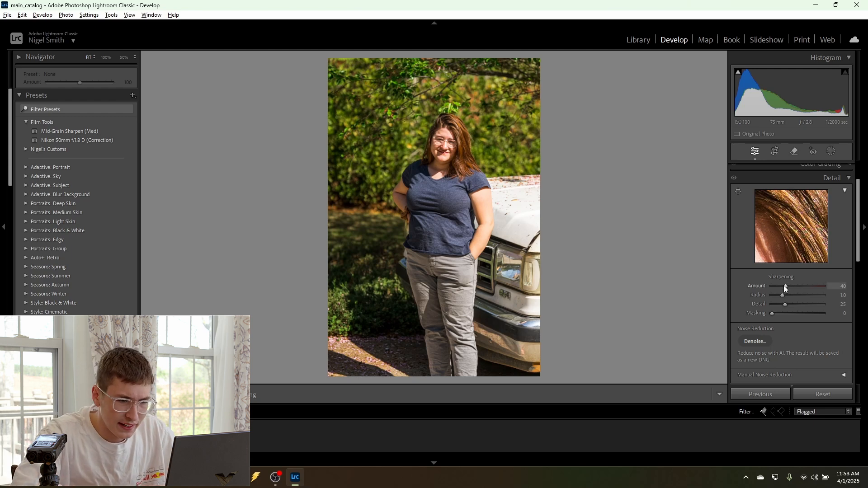
{"action": "left_click_drag", "start_coordinate": [785, 287], "coordinate": [793, 287]}
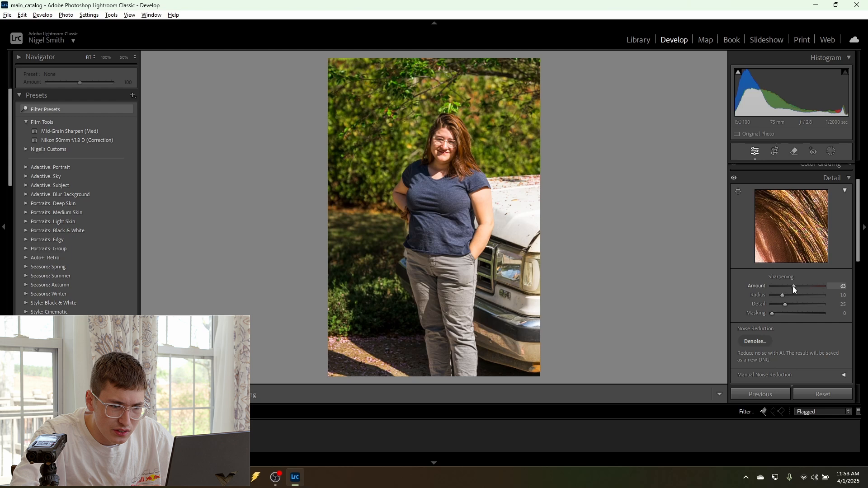
{"action": "key", "text": "alt"}
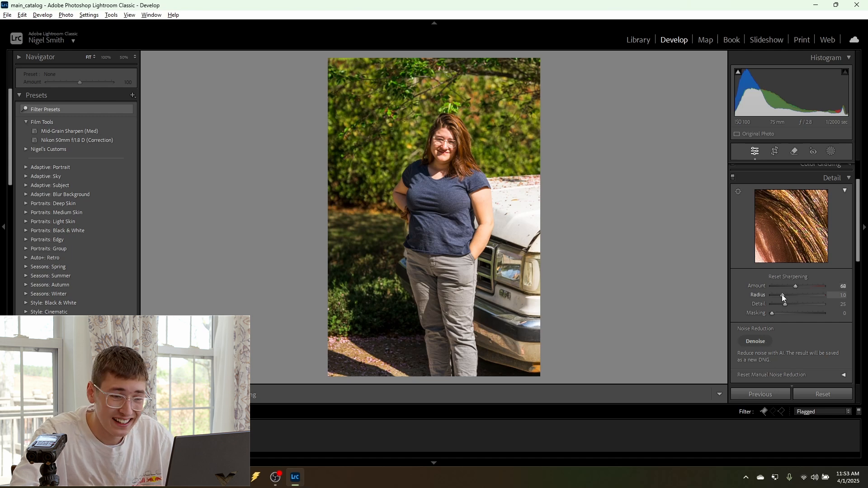
{"action": "left_click", "coordinate": [782, 294], "text": "alt"}
{"action": "left_click_drag", "start_coordinate": [782, 294], "coordinate": [797, 284]}
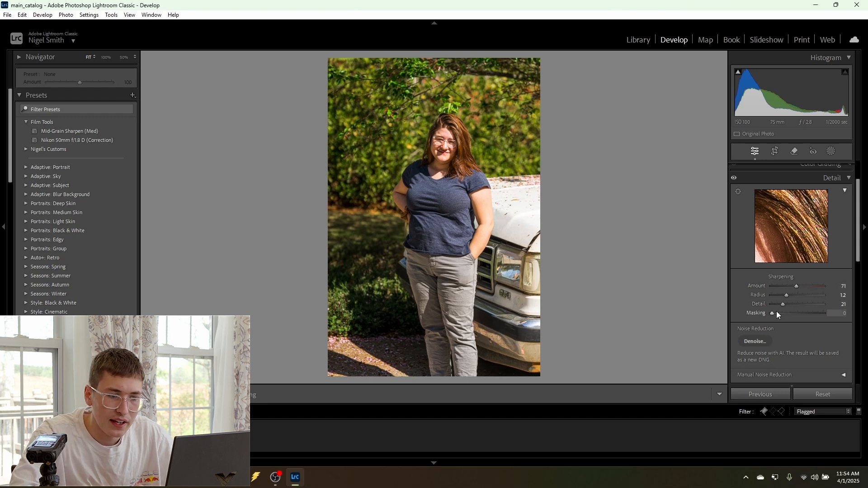
Preview sharpening on the forehead and set its Masking to 50
{"action": "left_click_drag", "start_coordinate": [786, 247], "coordinate": [826, 209]}
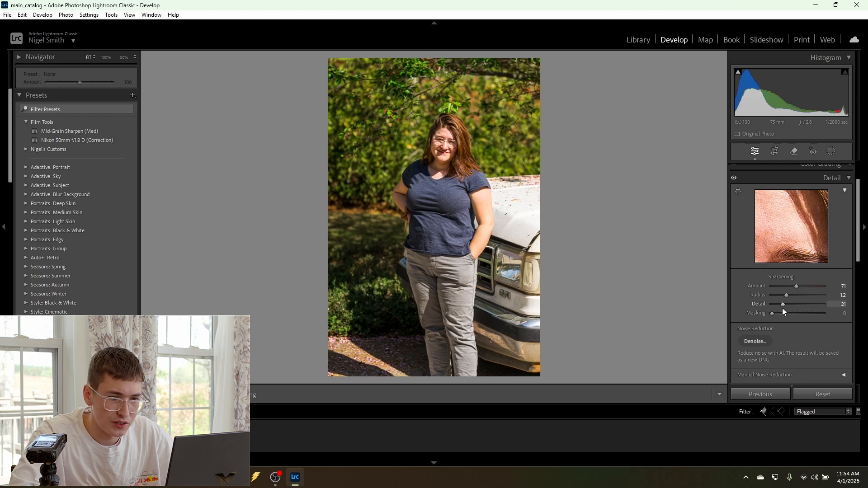
{"action": "left_click", "coordinate": [519, 221]}
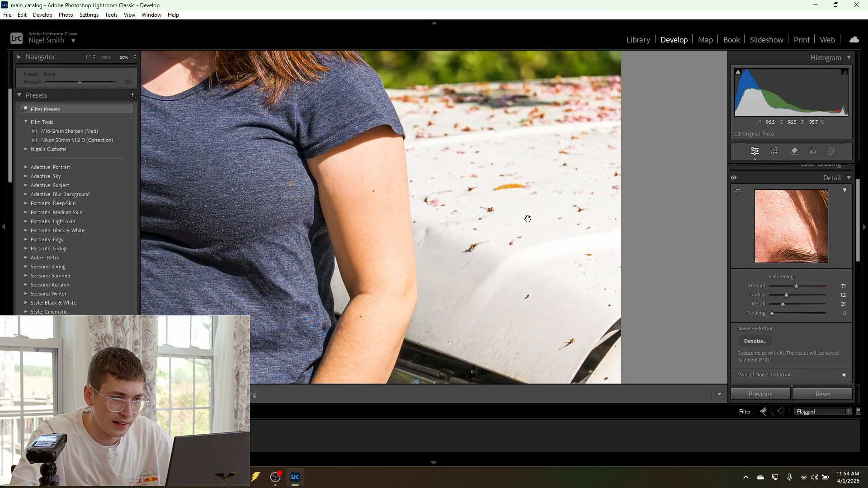
{"action": "left_click", "coordinate": [526, 222]}
{"action": "left_click_drag", "start_coordinate": [772, 314], "coordinate": [798, 319]}
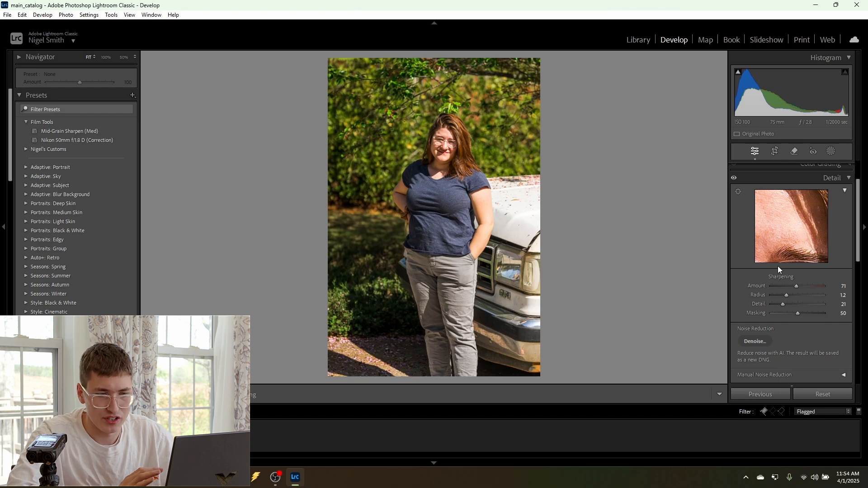
{"action": "scroll", "coordinate": [780, 280], "scroll_direction": "down", "scroll_amount": 3}
{"action": "scroll", "coordinate": [780, 281], "scroll_direction": "down", "scroll_amount": 2}
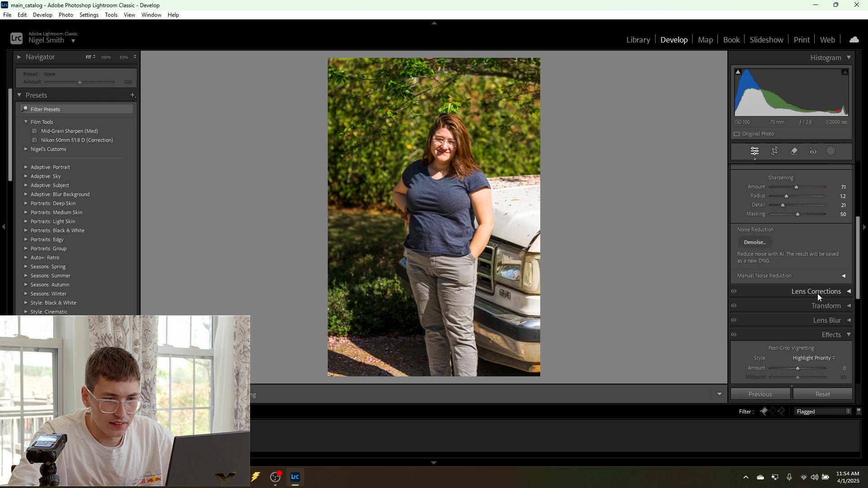
{"action": "scroll", "coordinate": [815, 262], "scroll_direction": "up", "scroll_amount": 5}
{"action": "left_click", "coordinate": [837, 230]}
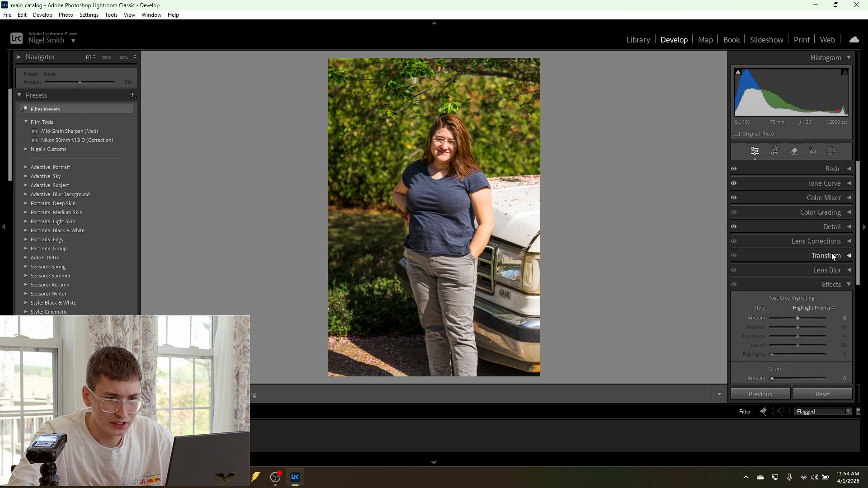
Check the Viltrox AF 75mm F1.2 E lens profile corrections by switching them off and back on
{"action": "left_click", "coordinate": [831, 242]}
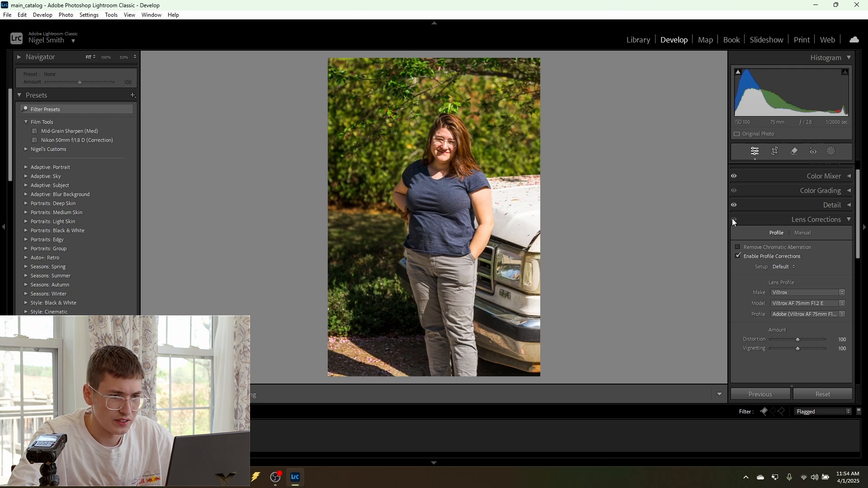
{"action": "left_click", "coordinate": [744, 258]}
{"action": "left_click", "coordinate": [744, 258]}
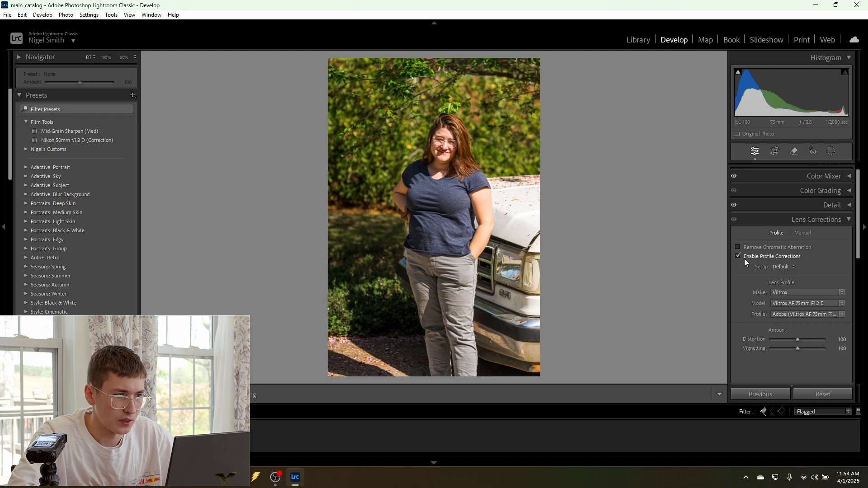
Review the vignetting and grain settings, and examine the face, hair and background foliage at 50% zoom
{"action": "scroll", "coordinate": [757, 292], "scroll_direction": "down", "scroll_amount": 1}
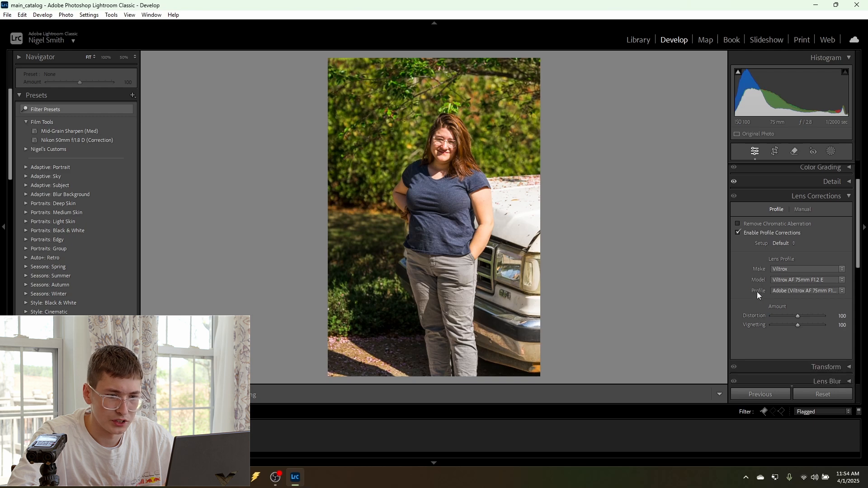
{"action": "scroll", "coordinate": [768, 308], "scroll_direction": "down", "scroll_amount": 3}
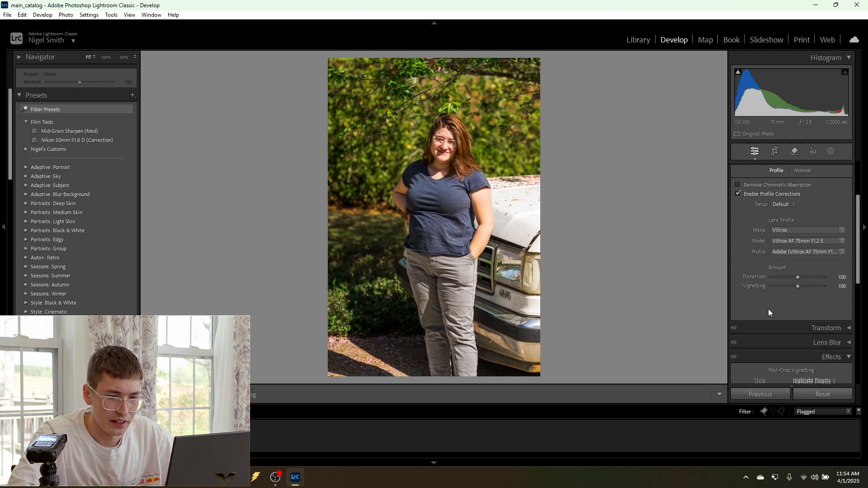
{"action": "scroll", "coordinate": [809, 306], "scroll_direction": "down", "scroll_amount": 2}
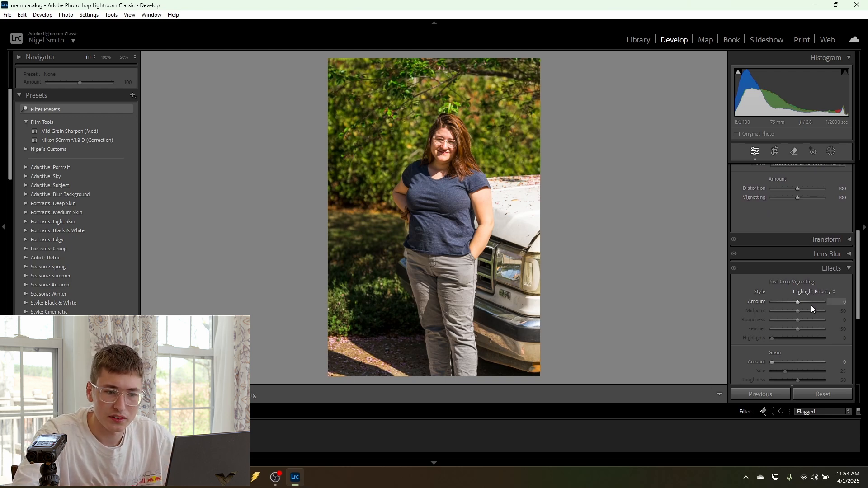
{"action": "scroll", "coordinate": [811, 305], "scroll_direction": "down", "scroll_amount": 2}
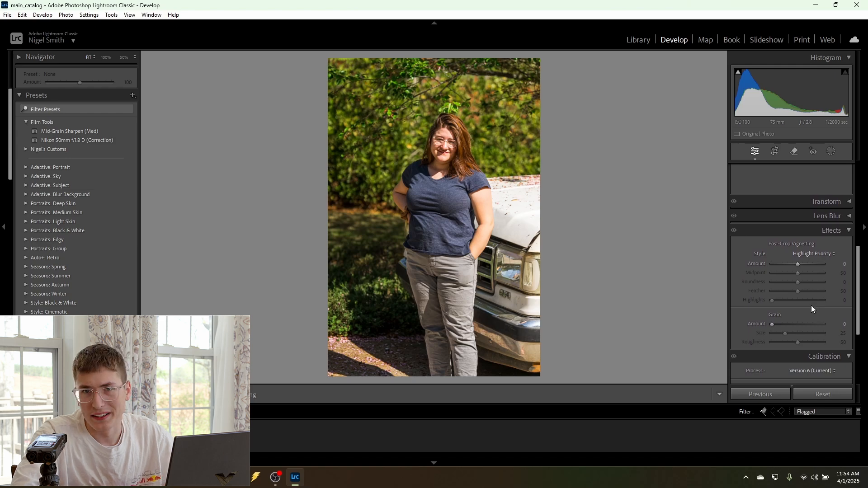
{"action": "scroll", "coordinate": [811, 309], "scroll_direction": "up", "scroll_amount": 1}
{"action": "left_click", "coordinate": [495, 144]}
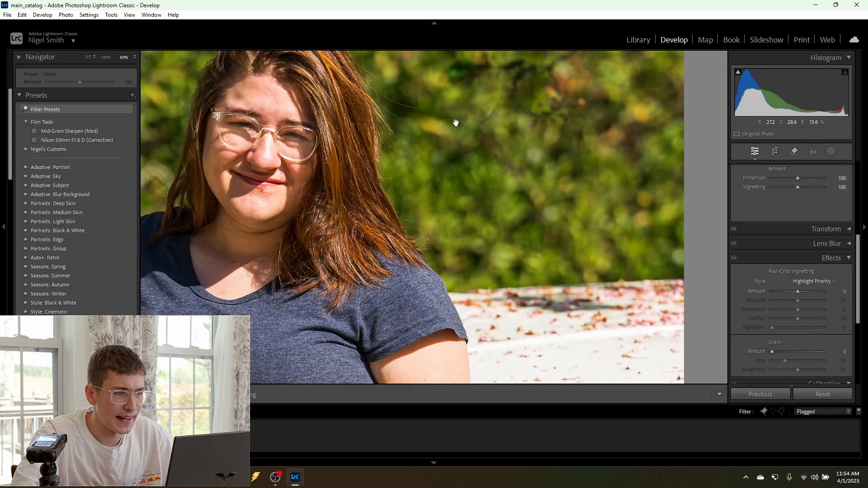
{"action": "left_click_drag", "start_coordinate": [456, 123], "coordinate": [523, 193]}
{"action": "left_click_drag", "start_coordinate": [480, 52], "coordinate": [599, 149]}
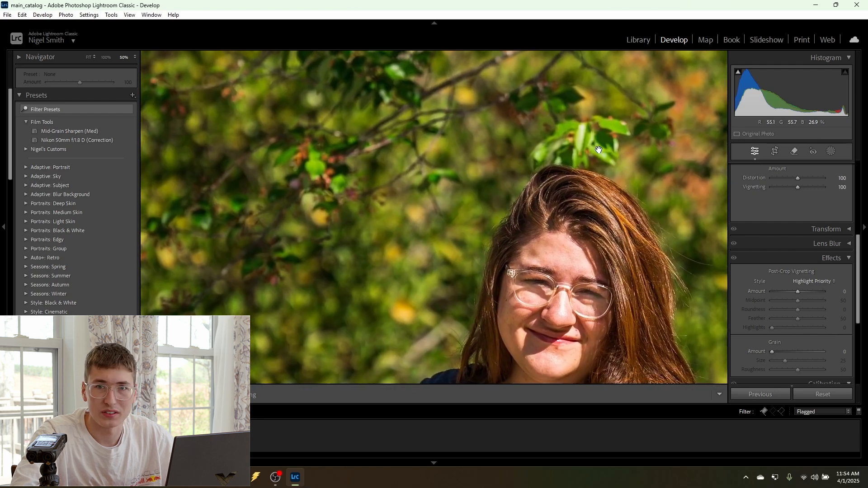
{"action": "left_click", "coordinate": [624, 250]}
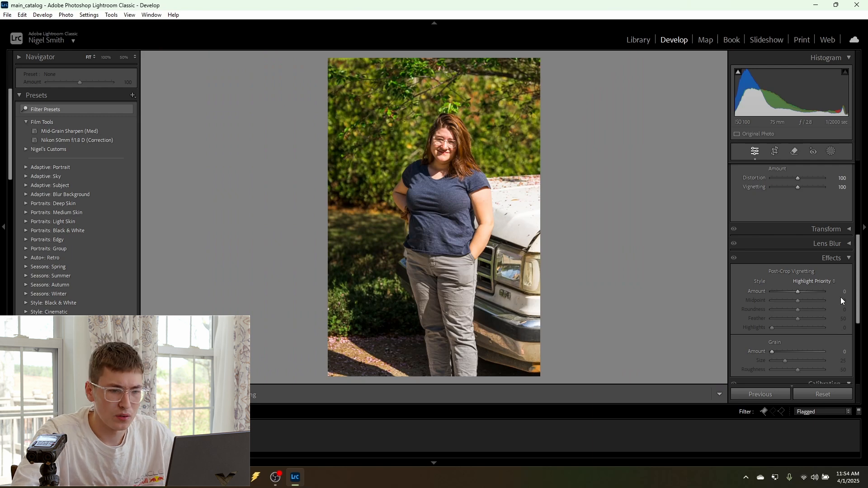
Set the Calibration Shadows Tint to -9 and check the color of the face up close
{"action": "scroll", "coordinate": [840, 297], "scroll_direction": "down", "scroll_amount": 3}
{"action": "scroll", "coordinate": [807, 229], "scroll_direction": "up", "scroll_amount": 2}
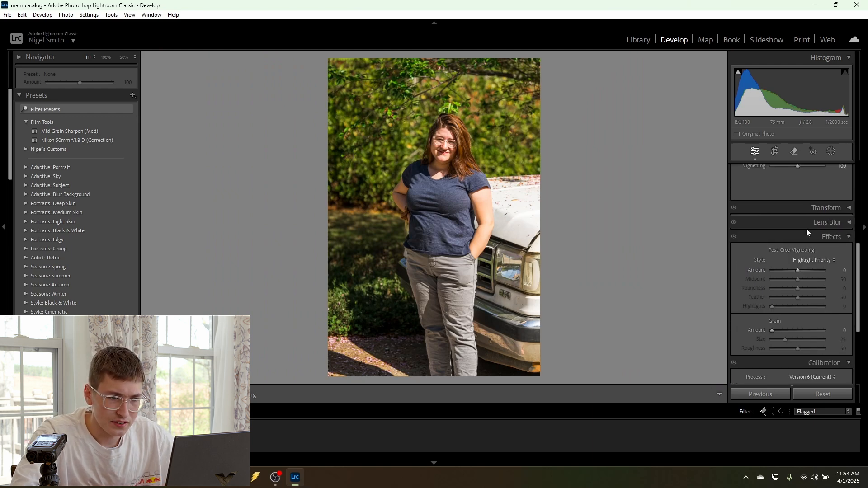
{"action": "scroll", "coordinate": [816, 287], "scroll_direction": "down", "scroll_amount": 5}
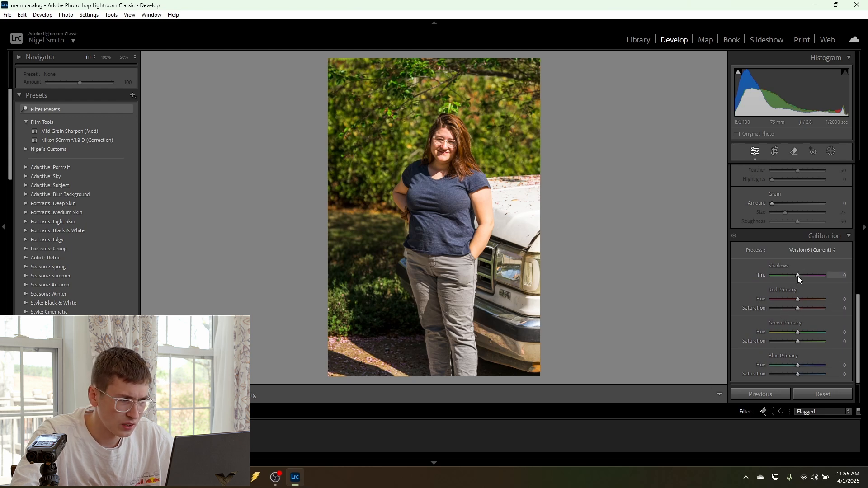
{"action": "mouse_move", "coordinate": [798, 275]}
{"action": "left_mouse_down"}
{"action": "mouse_move", "coordinate": [780, 283]}
{"action": "mouse_move", "coordinate": [796, 283]}
{"action": "left_mouse_up"}
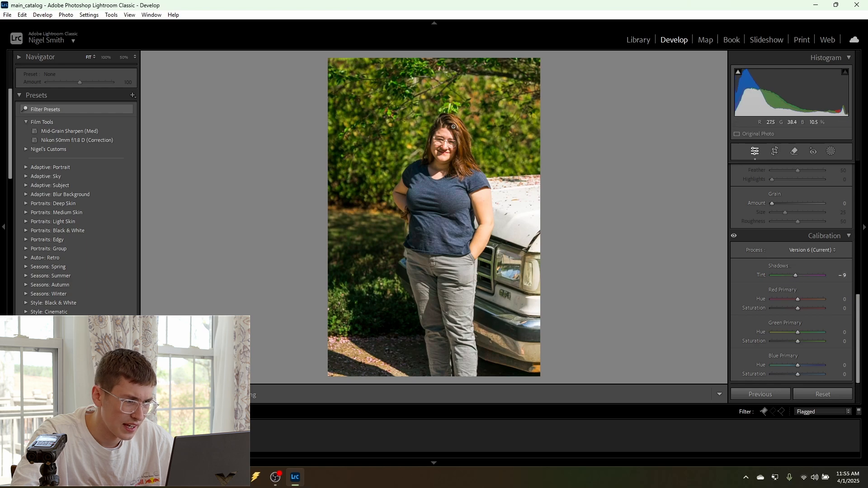
{"action": "left_click", "coordinate": [452, 136]}
{"action": "left_click_drag", "start_coordinate": [454, 176], "coordinate": [513, 178]}
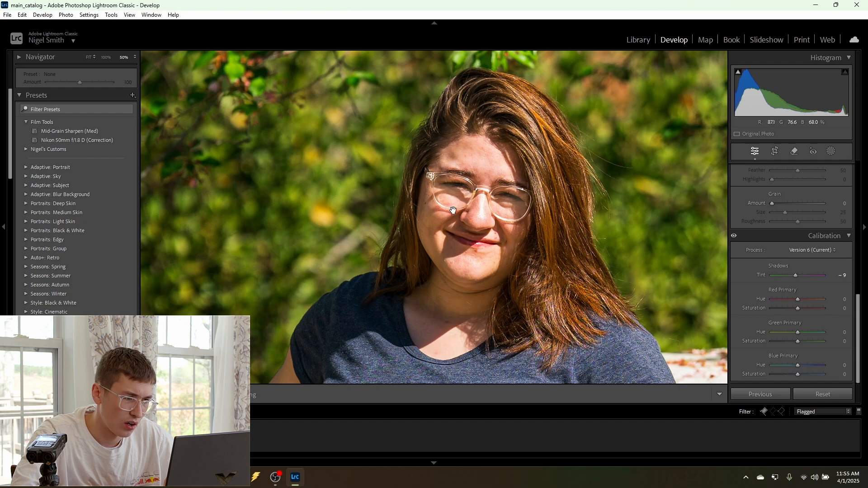
{"action": "left_click", "coordinate": [544, 275]}
{"action": "left_click", "coordinate": [544, 274]}
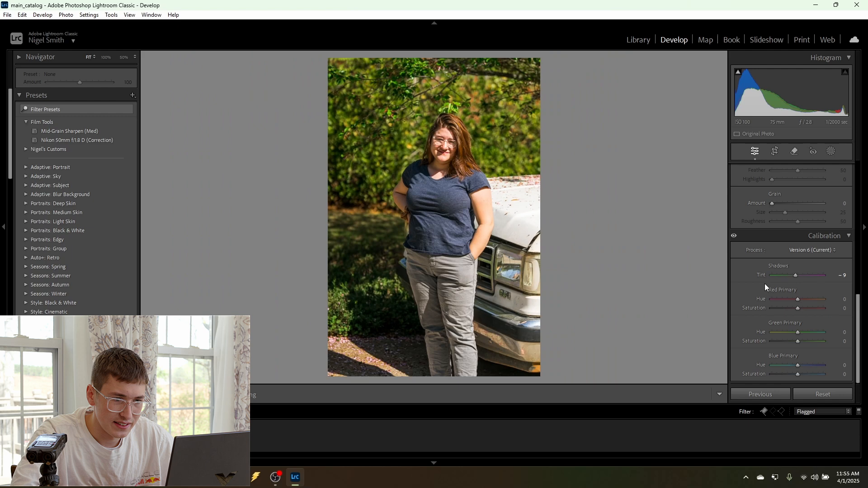
Set the Calibration Blue Primary Hue to +4 and check the face and hair up close
{"action": "left_click_drag", "start_coordinate": [799, 367], "coordinate": [802, 367]}
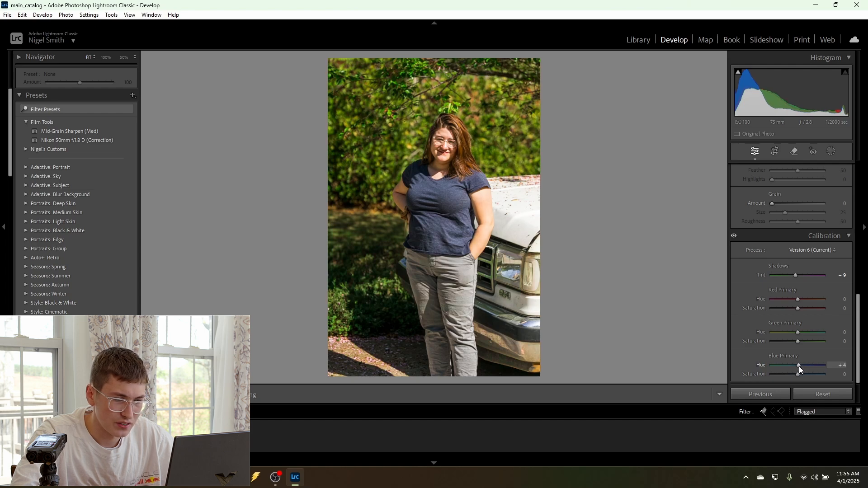
{"action": "left_click", "coordinate": [486, 171]}
{"action": "left_click_drag", "start_coordinate": [441, 138], "coordinate": [553, 269]}
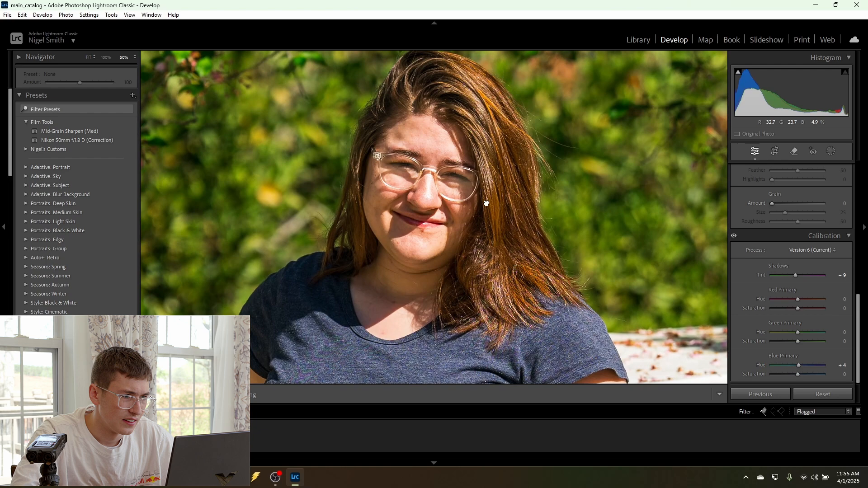
{"action": "left_click", "coordinate": [487, 203]}
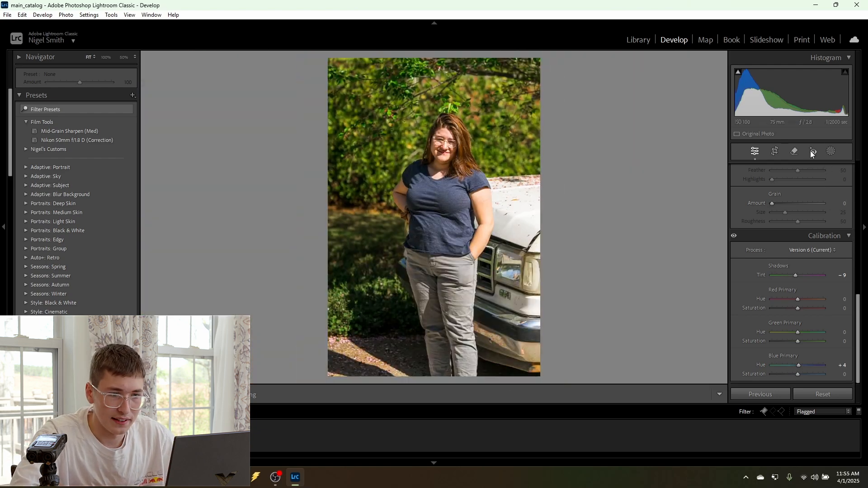
Create a Subject mask, set its Exposure to 0.07, Highlights to -17 and Whites to 20, and check the face at 50% zoom
{"action": "left_click", "coordinate": [828, 151]}
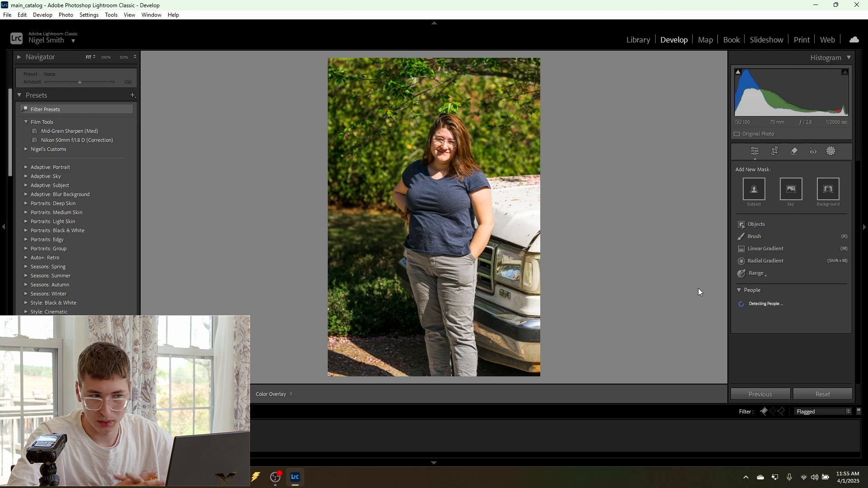
{"action": "left_click", "coordinate": [754, 195]}
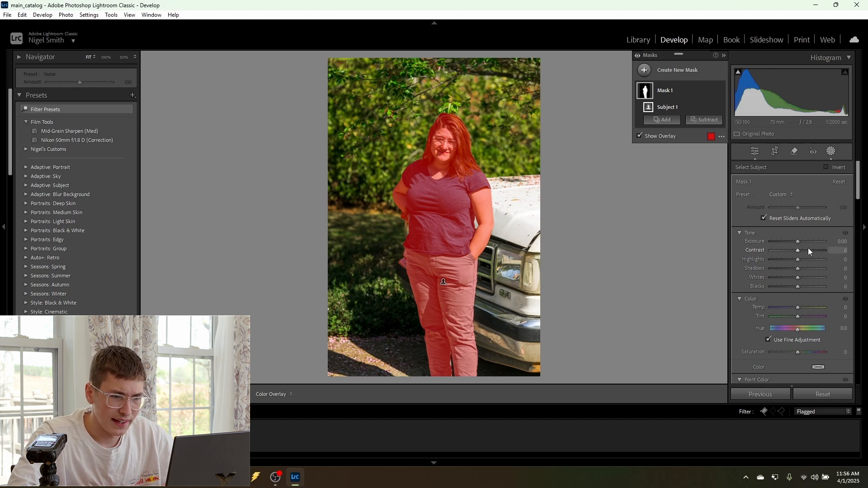
{"action": "left_click_drag", "start_coordinate": [800, 243], "coordinate": [799, 244]}
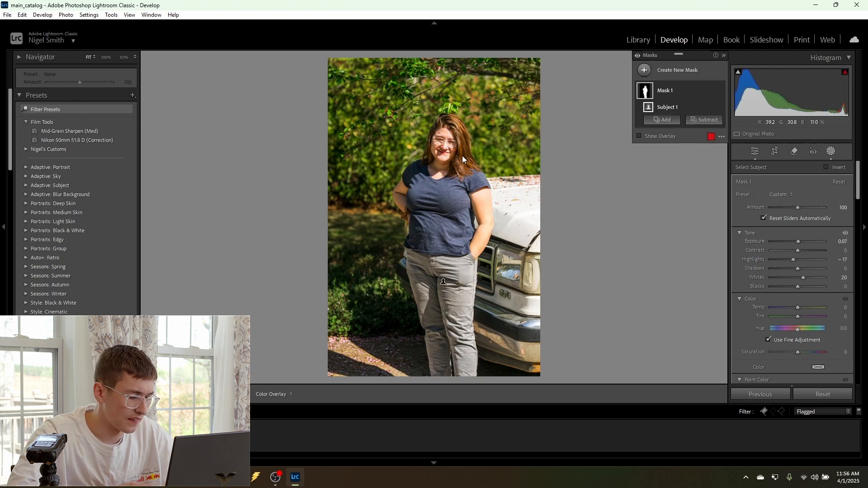
{"action": "left_click", "coordinate": [450, 143]}
{"action": "left_click", "coordinate": [469, 185]}
{"action": "left_click", "coordinate": [108, 57]}
{"action": "left_click", "coordinate": [124, 57]}
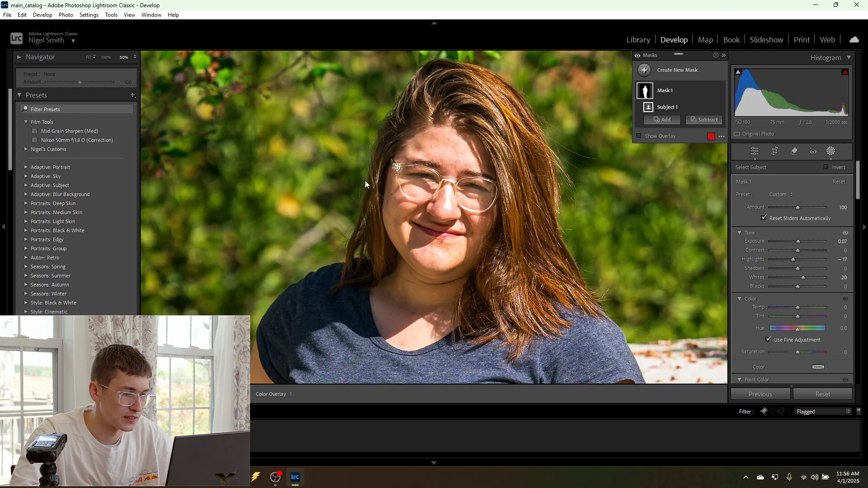
Compare the whole photo with and without the Subject mask's adjustments
{"action": "left_click_drag", "start_coordinate": [387, 197], "coordinate": [386, 174]}
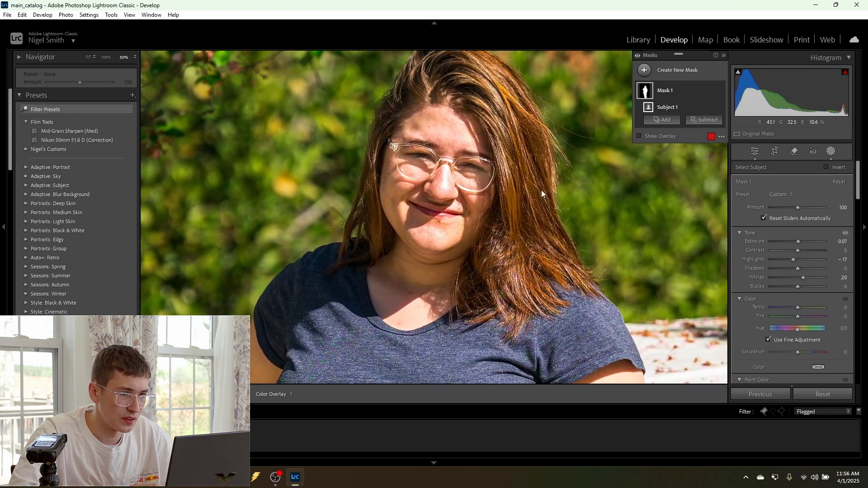
{"action": "left_click", "coordinate": [88, 57]}
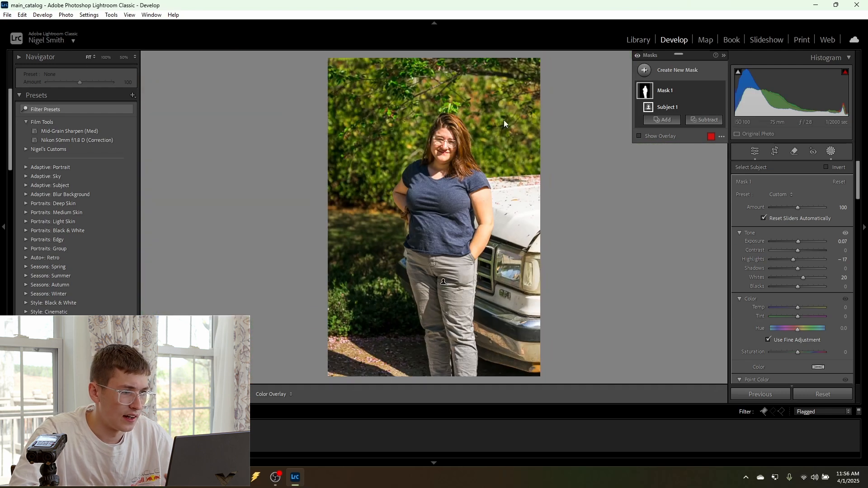
{"action": "left_click", "coordinate": [721, 91]}
{"action": "left_click", "coordinate": [721, 90]}
{"action": "left_click", "coordinate": [721, 90]}
{"action": "left_click", "coordinate": [721, 90]}
{"action": "left_click", "coordinate": [721, 91]}
{"action": "left_click", "coordinate": [721, 90]}
{"action": "left_click", "coordinate": [720, 91]}
{"action": "left_click", "coordinate": [721, 90]}
Set the Subject mask's Tint to 5
{"action": "mouse_move", "coordinate": [797, 209]}
{"action": "left_mouse_down"}
{"action": "mouse_move", "coordinate": [782, 205]}
{"action": "mouse_move", "coordinate": [799, 209]}
{"action": "mouse_move", "coordinate": [789, 210]}
{"action": "left_mouse_up"}
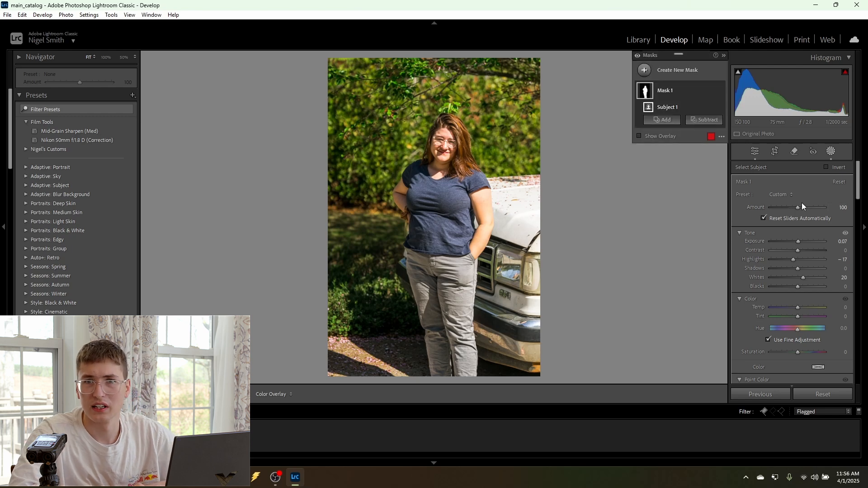
{"action": "scroll", "coordinate": [745, 221], "scroll_direction": "down", "scroll_amount": 3}
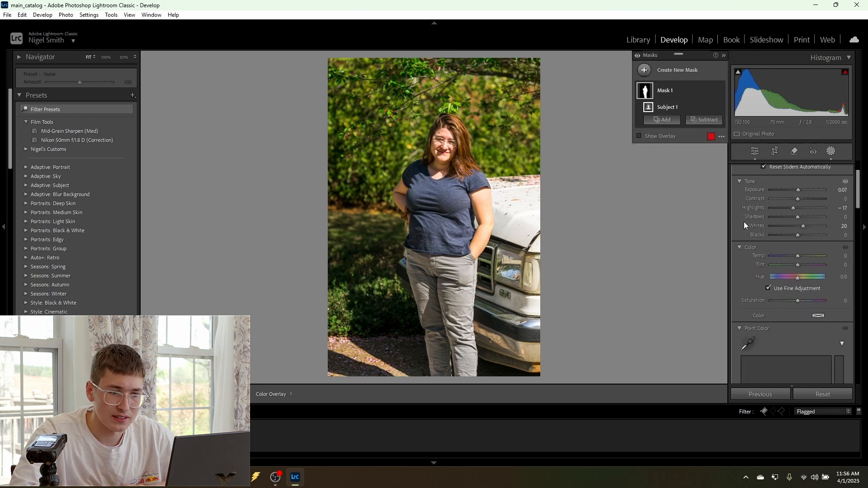
{"action": "left_click_drag", "start_coordinate": [797, 245], "coordinate": [796, 246]}
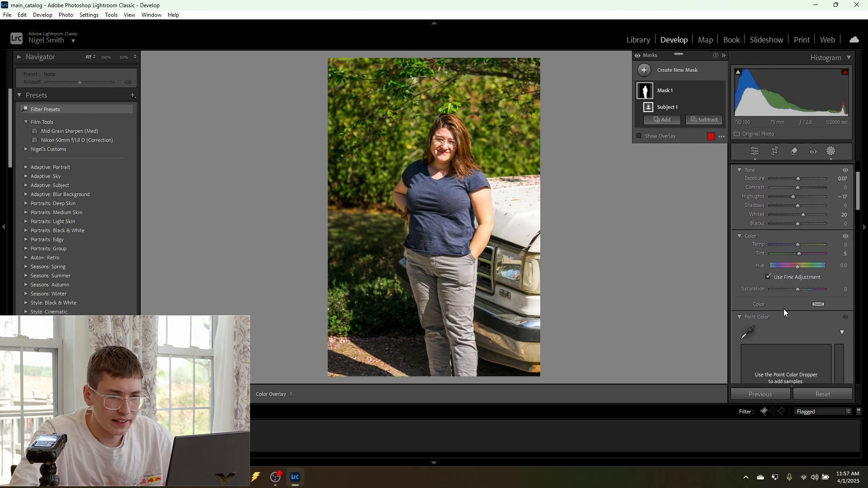
{"action": "scroll", "coordinate": [783, 308], "scroll_direction": "down", "scroll_amount": 10}
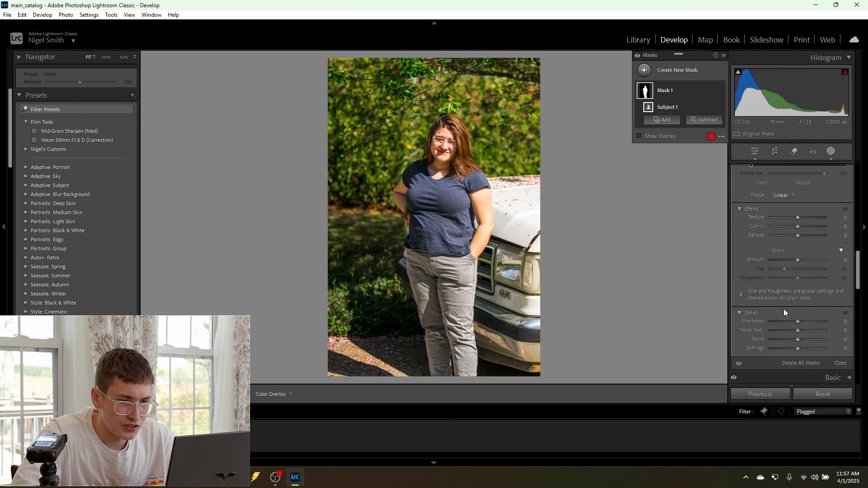
Create a people mask covering only the Facial Skin of Person 1
{"action": "left_click", "coordinate": [678, 71]}
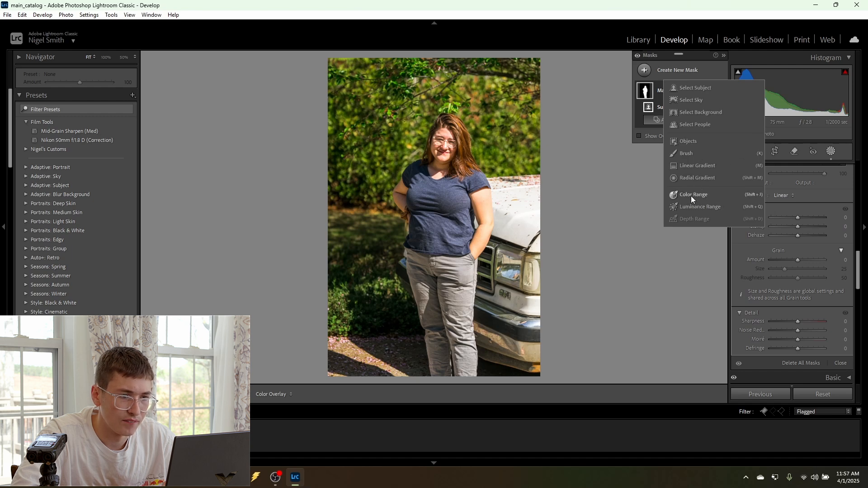
{"action": "left_click", "coordinate": [698, 129]}
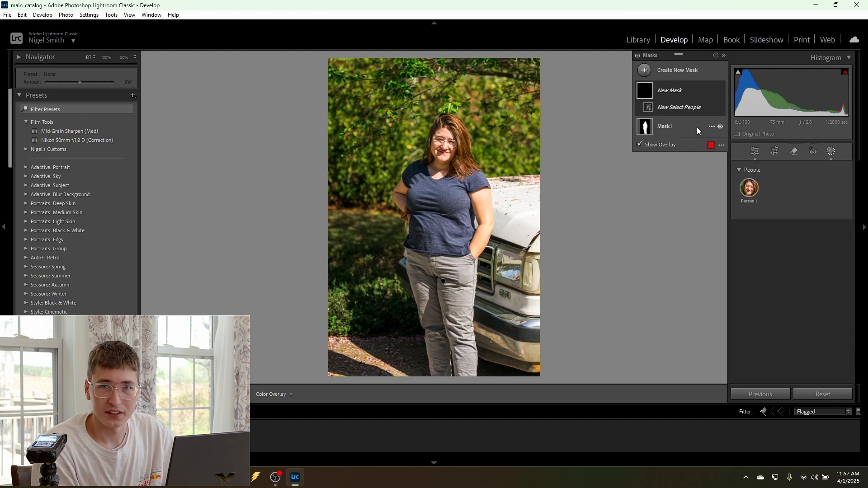
{"action": "left_click", "coordinate": [751, 192]}
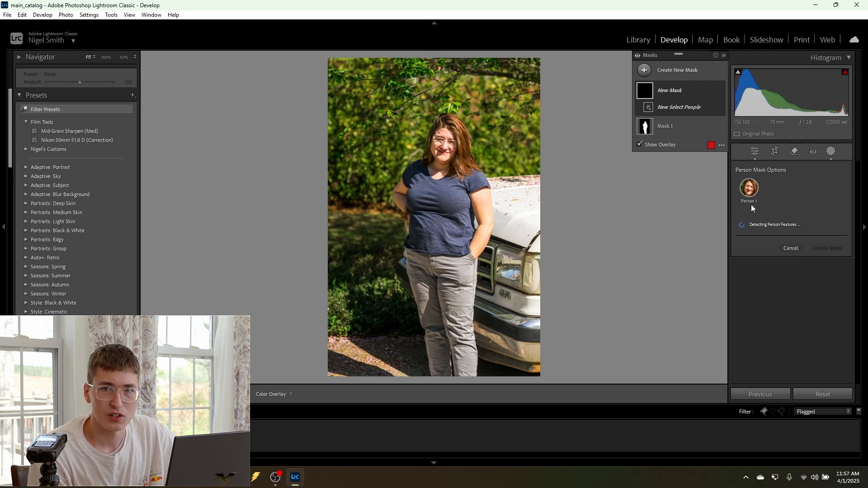
{"action": "left_click", "coordinate": [760, 241]}
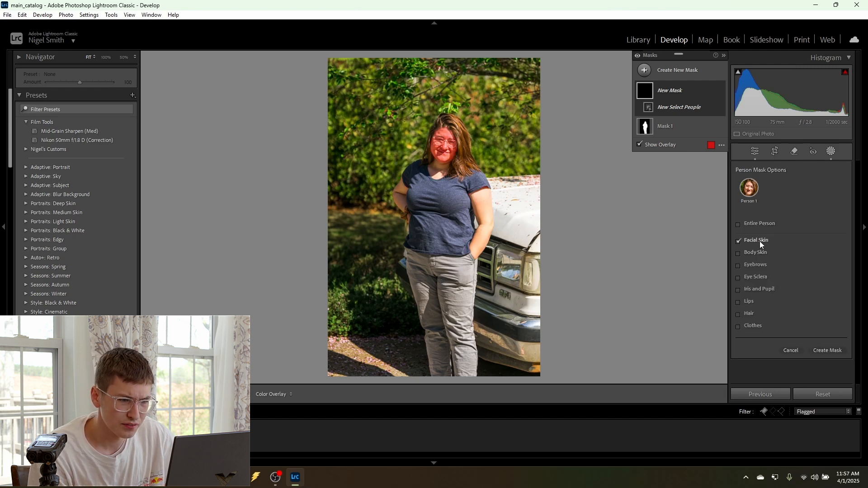
{"action": "left_click", "coordinate": [827, 351]}
Soften the facial skin mask by setting Clarity to -39 and Texture to -25
{"action": "key", "text": "z"}
{"action": "scroll", "coordinate": [780, 309], "scroll_direction": "down", "scroll_amount": 5}
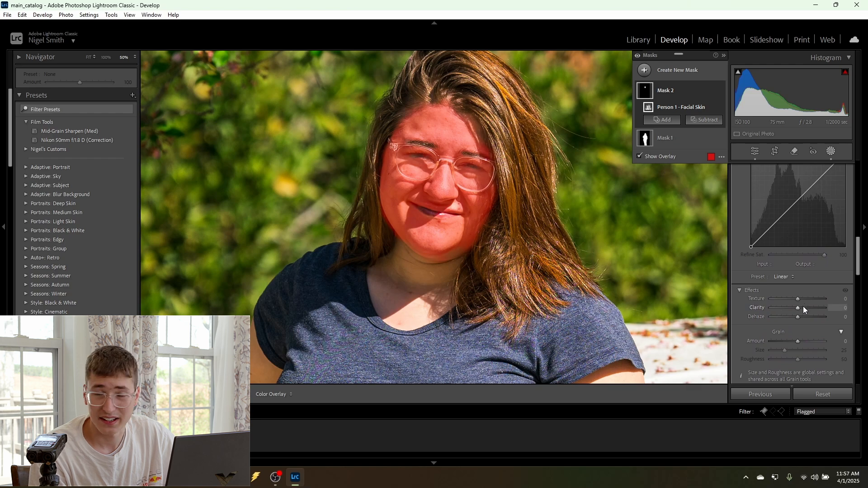
{"action": "mouse_move", "coordinate": [799, 308]}
{"action": "left_mouse_down"}
{"action": "mouse_move", "coordinate": [783, 311]}
{"action": "mouse_move", "coordinate": [793, 321]}
{"action": "left_mouse_up"}
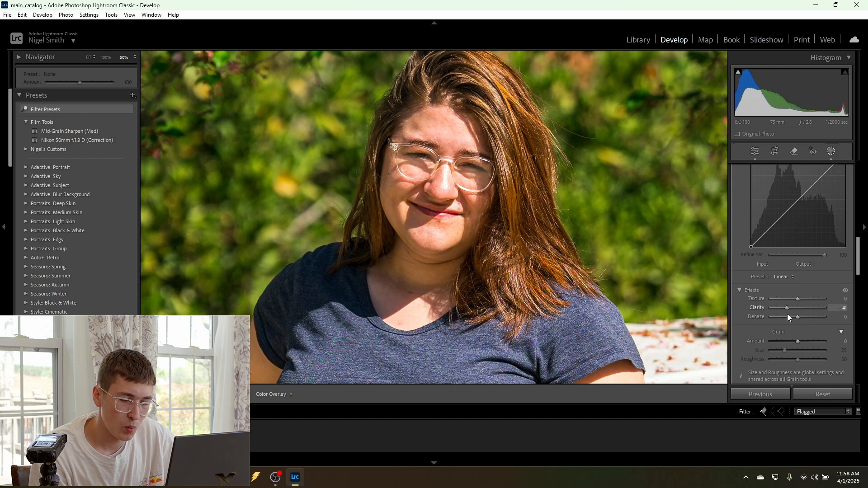
{"action": "left_click_drag", "start_coordinate": [788, 316], "coordinate": [789, 316]}
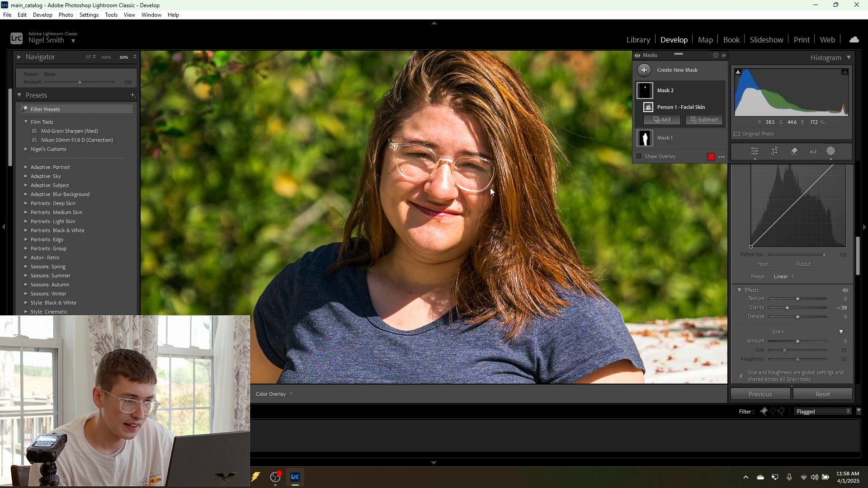
{"action": "left_click_drag", "start_coordinate": [798, 298], "coordinate": [790, 304]}
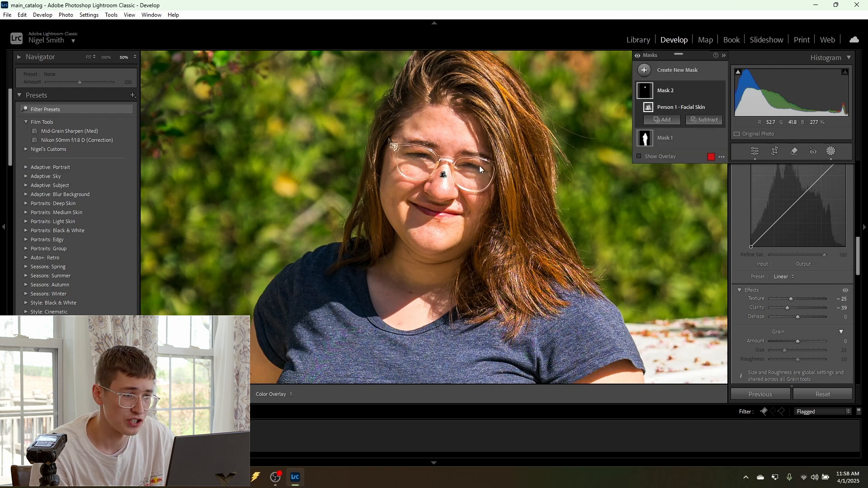
Set the facial skin mask's Dehaze to -10, Contrast to -17 and Whites to 5 while checking the face at 100% zoom
{"action": "left_click", "coordinate": [107, 57]}
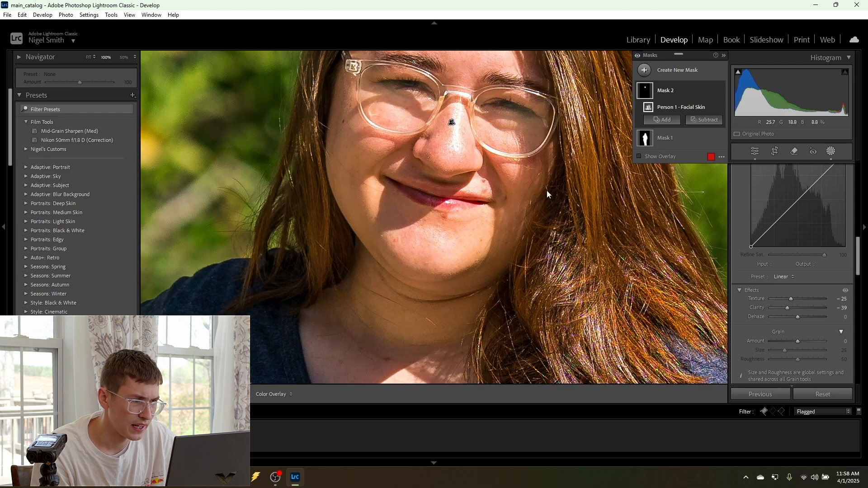
{"action": "scroll", "coordinate": [773, 334], "scroll_direction": "down", "scroll_amount": 1}
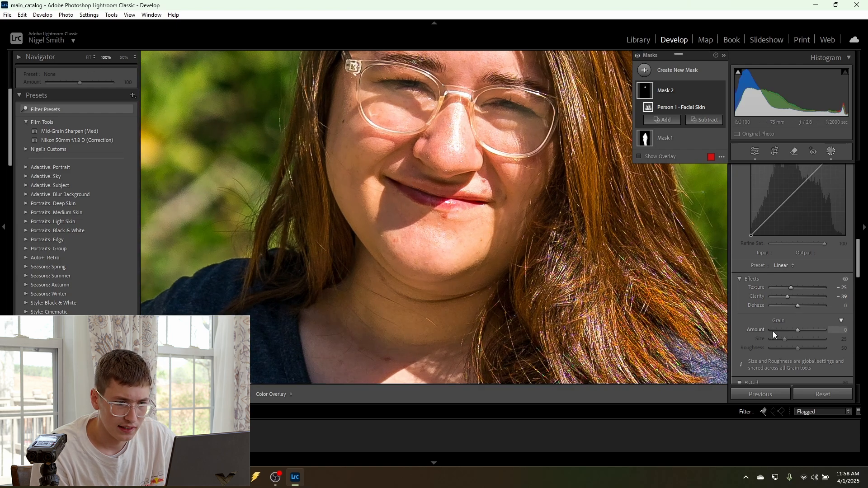
{"action": "scroll", "coordinate": [772, 331], "scroll_direction": "down", "scroll_amount": 5}
{"action": "mouse_move", "coordinate": [797, 279]}
{"action": "left_mouse_down"}
{"action": "mouse_move", "coordinate": [783, 275]}
{"action": "mouse_move", "coordinate": [792, 280]}
{"action": "left_mouse_up"}
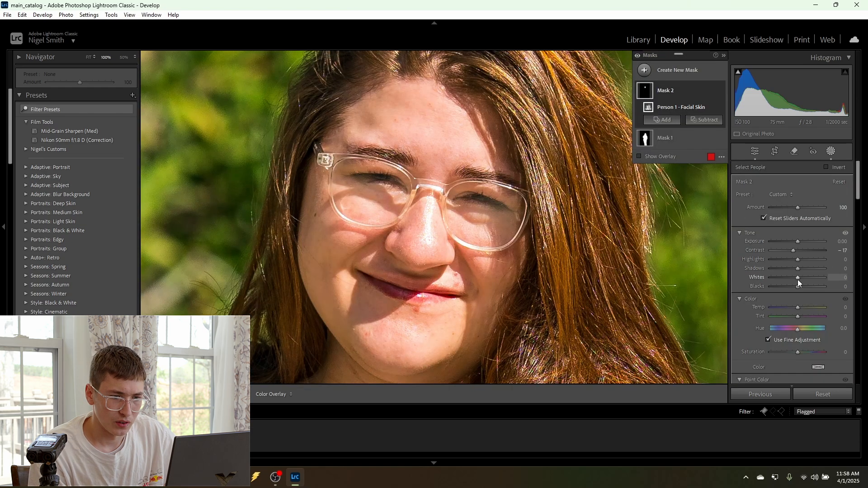
{"action": "left_click_drag", "start_coordinate": [802, 258], "coordinate": [809, 261]}
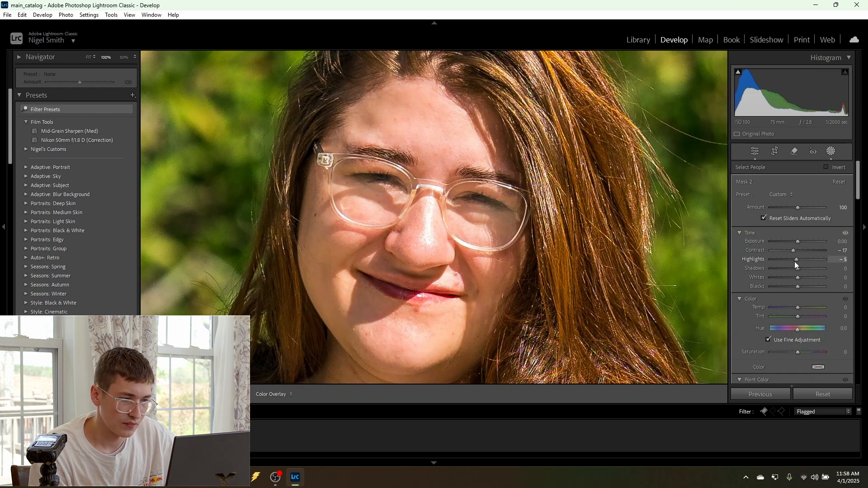
{"action": "left_click_drag", "start_coordinate": [795, 261], "coordinate": [790, 260]}
{"action": "scroll", "coordinate": [753, 248], "scroll_direction": "down", "scroll_amount": 9}
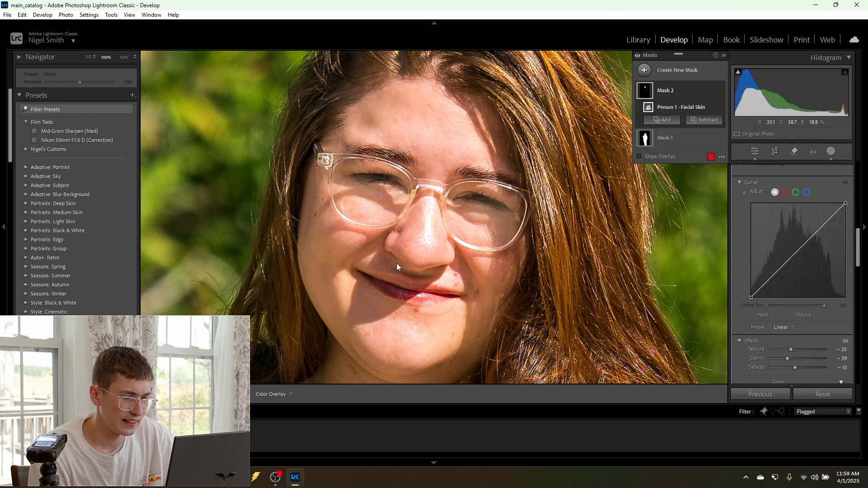
Set the facial skin mask's Clarity to -54 and compare the face with and without the mask's Effects settings
{"action": "scroll", "coordinate": [759, 311], "scroll_direction": "down", "scroll_amount": 3}
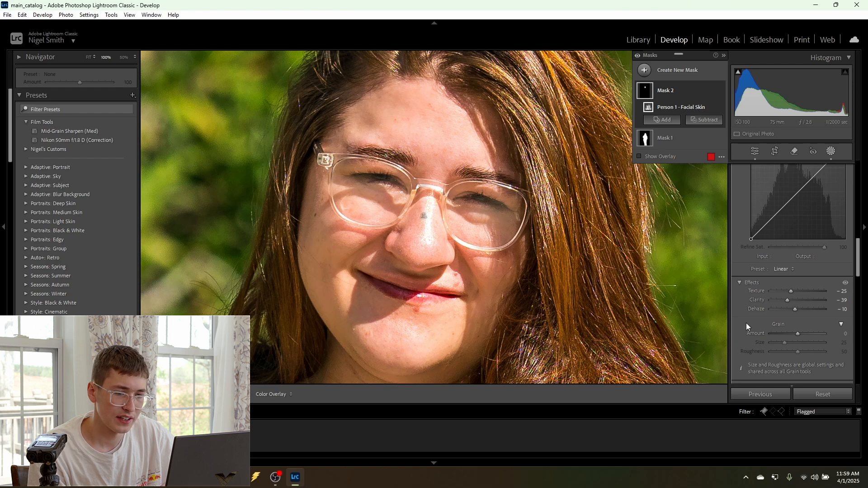
{"action": "left_click_drag", "start_coordinate": [788, 300], "coordinate": [783, 303]}
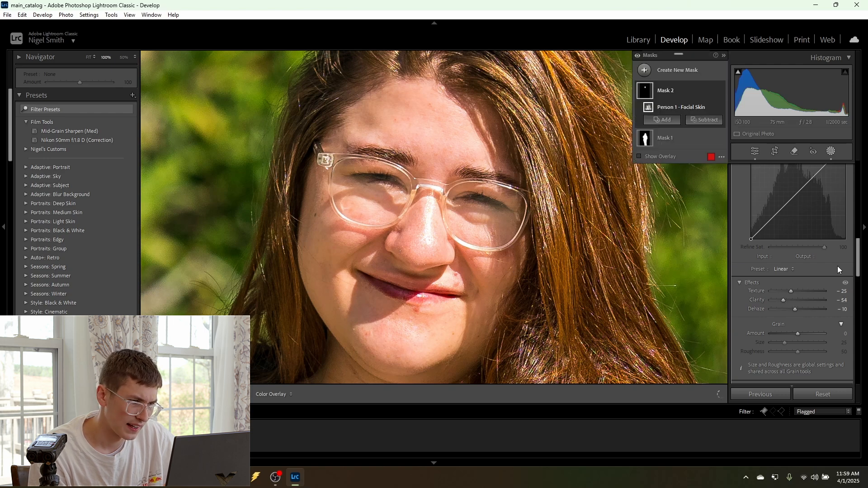
{"action": "left_click", "coordinate": [846, 284]}
{"action": "left_click", "coordinate": [846, 284]}
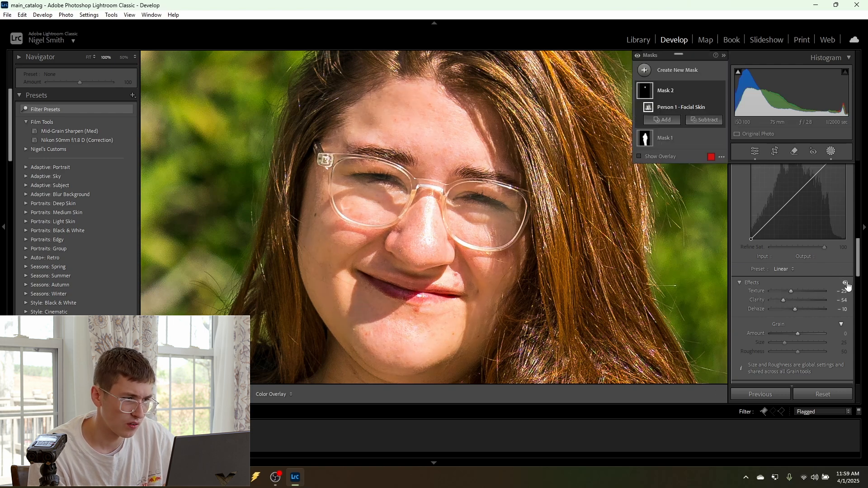
{"action": "left_click", "coordinate": [846, 284]}
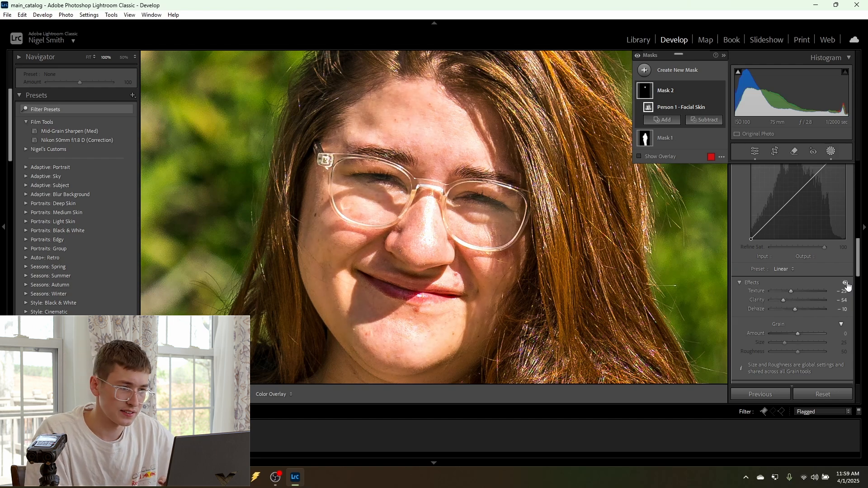
{"action": "left_click", "coordinate": [846, 284]}
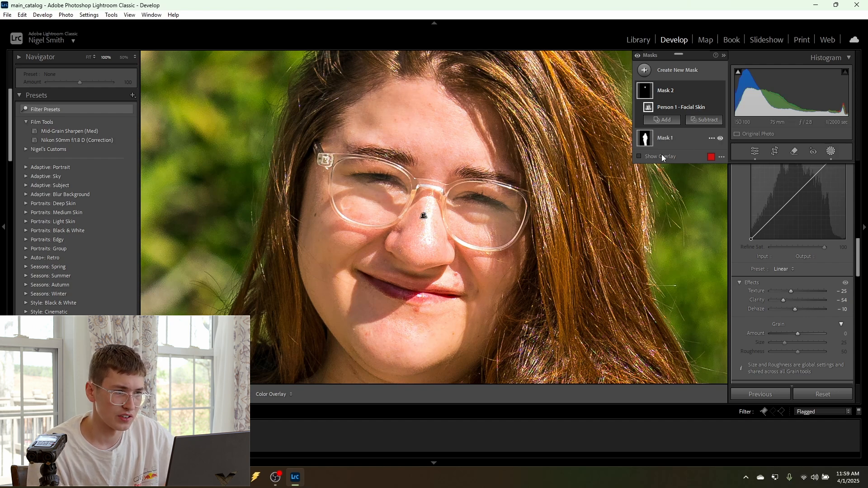
Duplicate and invert the Subject mask to cover the background around the woman
{"action": "scroll", "coordinate": [750, 184], "scroll_direction": "up", "scroll_amount": 3}
{"action": "scroll", "coordinate": [750, 185], "scroll_direction": "up", "scroll_amount": 5}
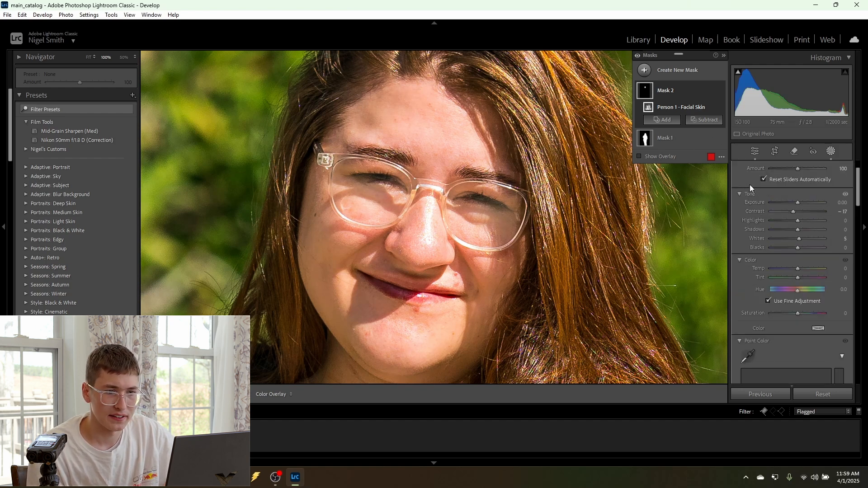
{"action": "left_click", "coordinate": [470, 169]}
{"action": "left_click", "coordinate": [671, 70]}
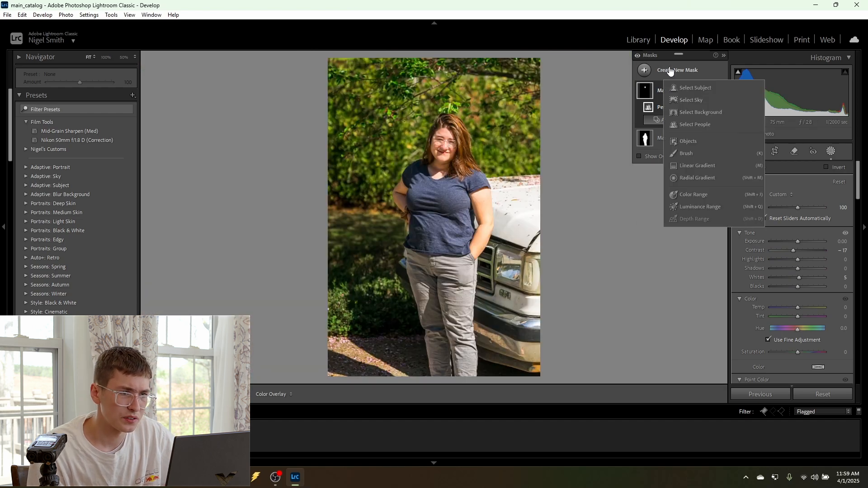
{"action": "left_click", "coordinate": [658, 138]}
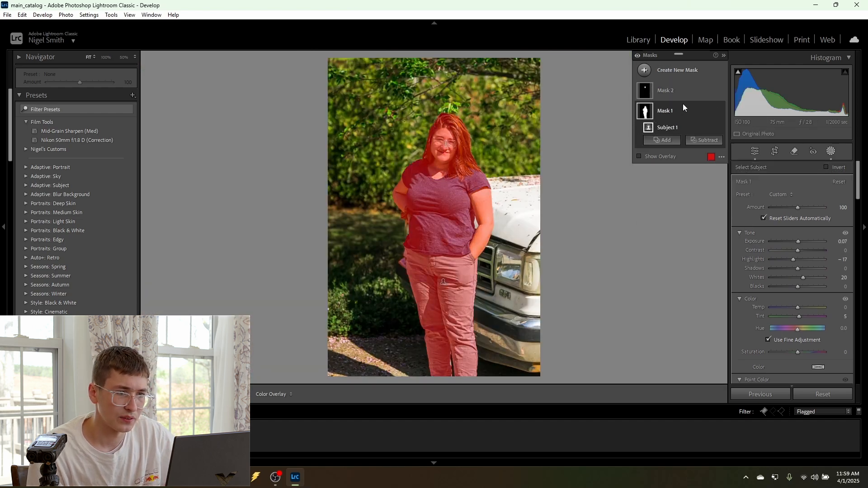
{"action": "left_click", "coordinate": [712, 112]}
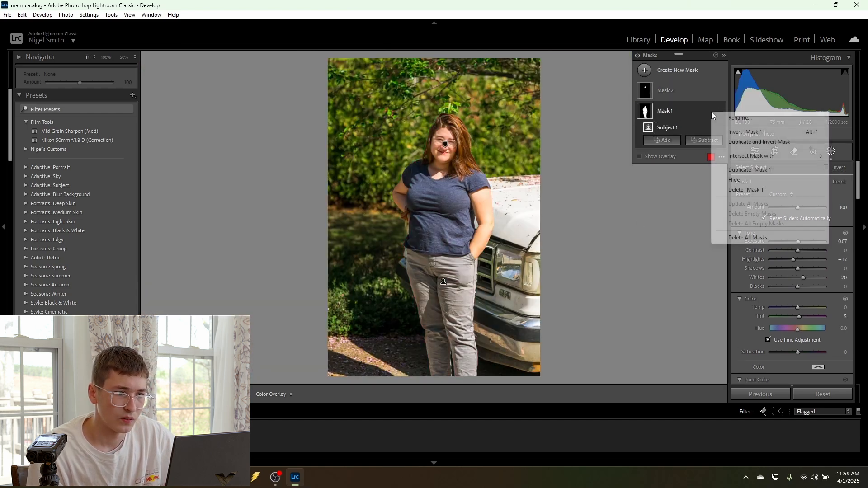
{"action": "left_click", "coordinate": [731, 141]}
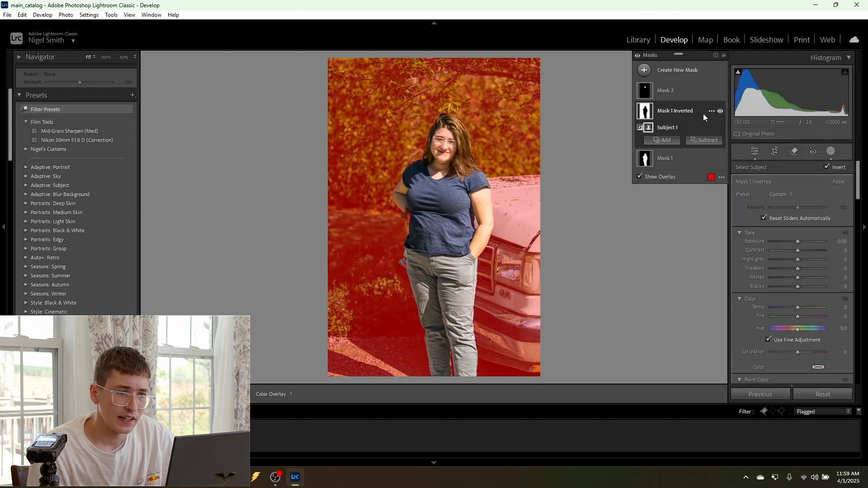
Intersect the inverted mask with a linear gradient drawn from the vehicle's headlight past the photo's upper left, fading the mask toward that corner
{"action": "left_click", "coordinate": [709, 115]}
{"action": "mouse_move", "coordinate": [738, 156]}
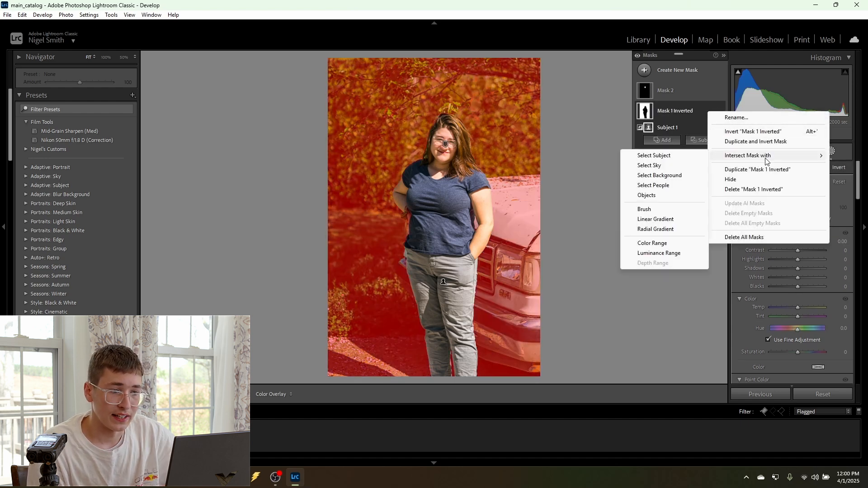
{"action": "left_click", "coordinate": [666, 219]}
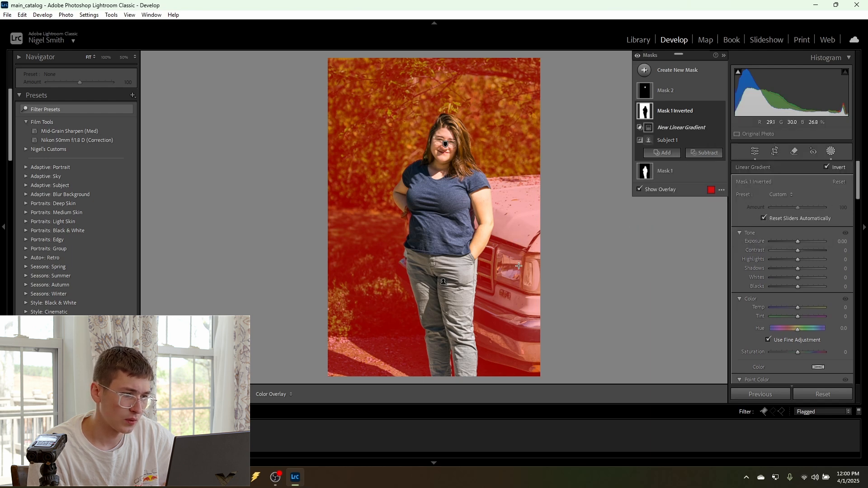
{"action": "left_click_drag", "start_coordinate": [517, 266], "coordinate": [229, 121]}
{"action": "left_click_drag", "start_coordinate": [373, 194], "coordinate": [403, 207]}
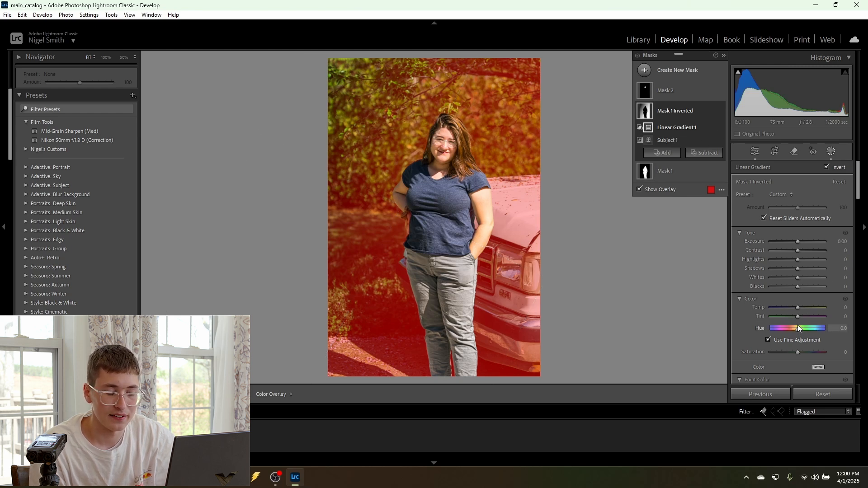
Warm the gradient-limited background mask by setting Temp to 17 and Tint to 8
{"action": "left_click_drag", "start_coordinate": [798, 307], "coordinate": [800, 321]}
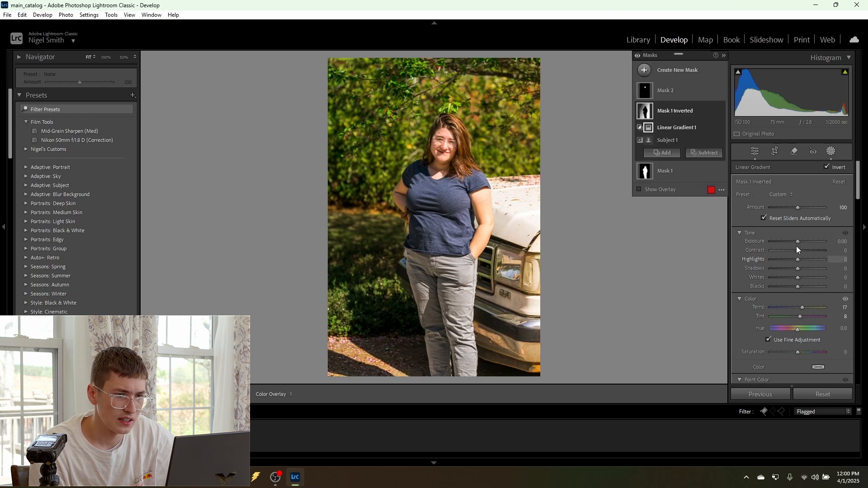
{"action": "scroll", "coordinate": [795, 289], "scroll_direction": "down", "scroll_amount": 3}
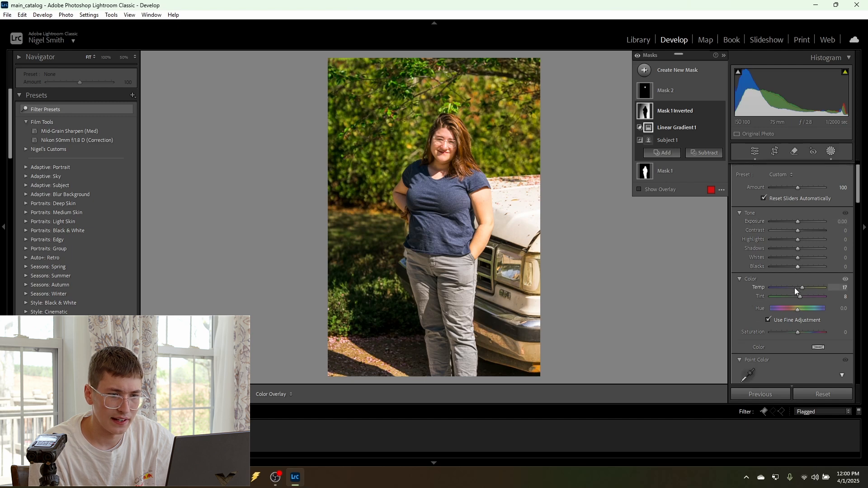
{"action": "scroll", "coordinate": [764, 229], "scroll_direction": "down", "scroll_amount": 10}
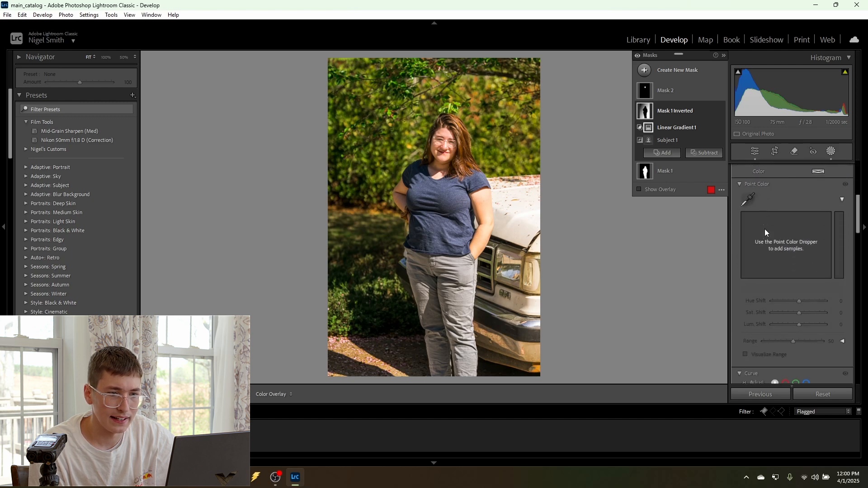
Set the background mask's Dehaze to -20 and shift its linear gradient so it centers on the photo's left edge
{"action": "left_click_drag", "start_coordinate": [799, 289], "coordinate": [793, 292]}
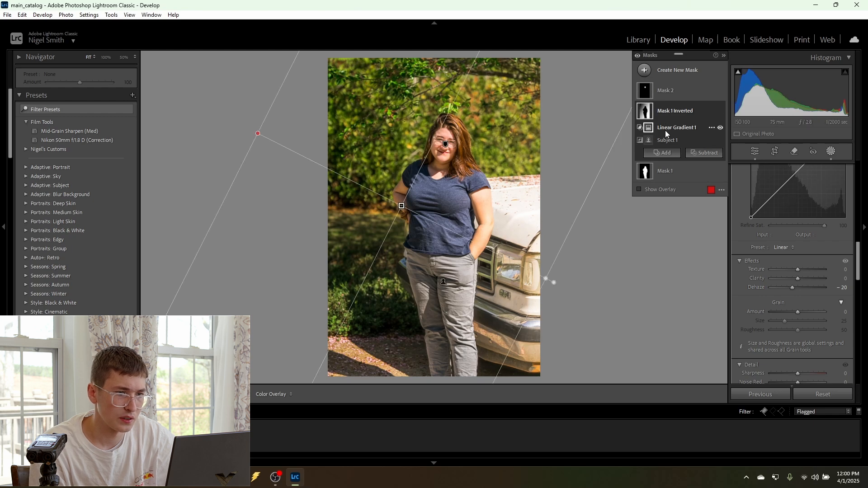
{"action": "left_click_drag", "start_coordinate": [402, 206], "coordinate": [326, 156]}
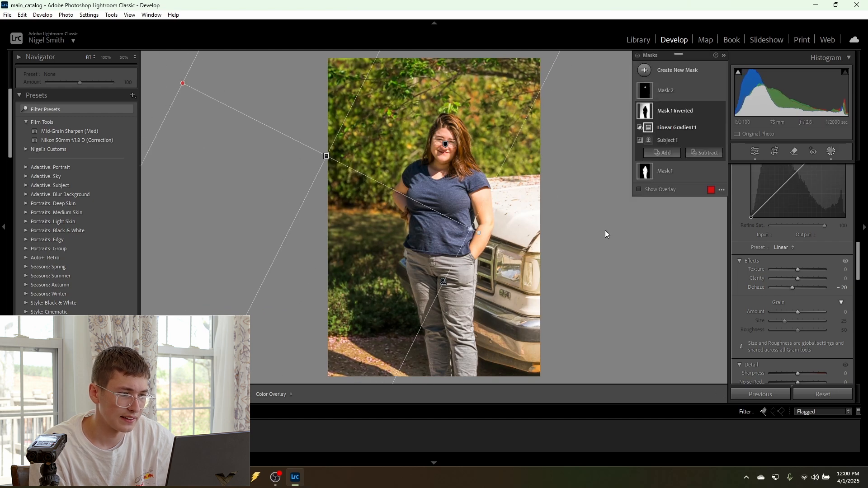
Compare the photo with and without the gradient-limited background mask
{"action": "left_click", "coordinate": [722, 112]}
{"action": "left_click", "coordinate": [722, 112]}
{"action": "left_click", "coordinate": [722, 112]}
{"action": "left_click", "coordinate": [722, 112]}
{"action": "left_click", "coordinate": [722, 112]}
{"action": "left_click", "coordinate": [722, 112]}
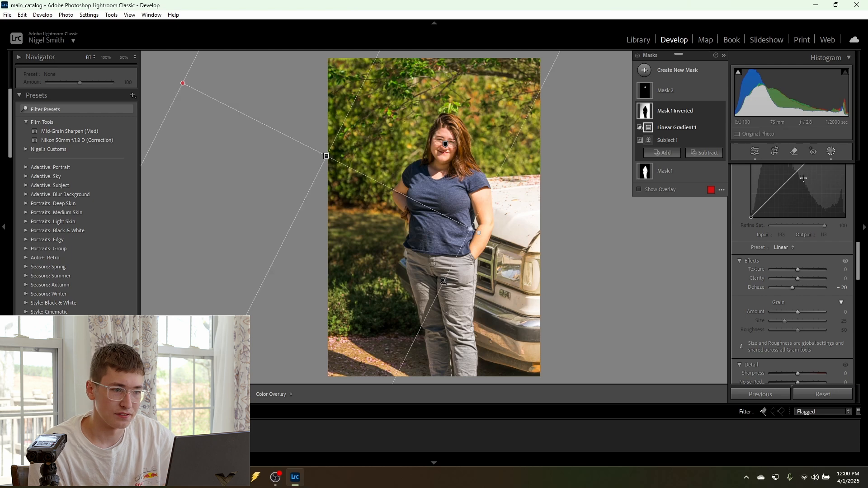
Set the background mask's Exposure to -0.20 and check the mask's effect by hiding and showing it
{"action": "scroll", "coordinate": [734, 200], "scroll_direction": "up", "scroll_amount": 5}
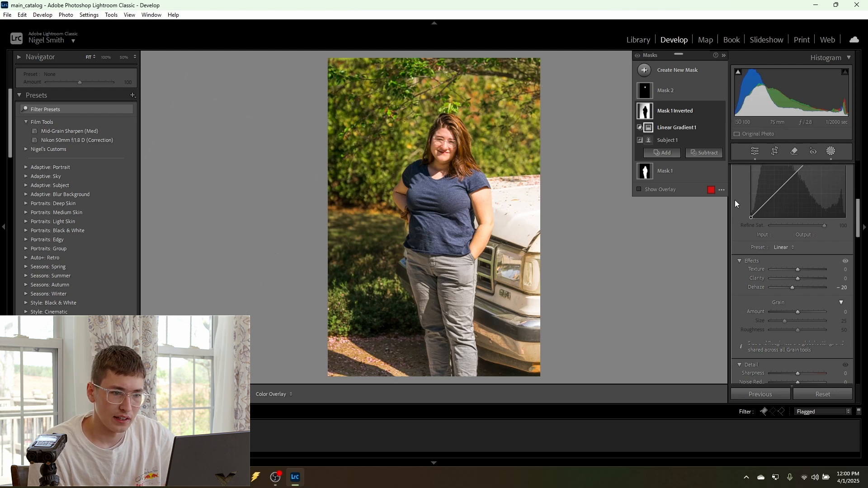
{"action": "left_click_drag", "start_coordinate": [795, 244], "coordinate": [796, 243]}
{"action": "left_click", "coordinate": [719, 111]}
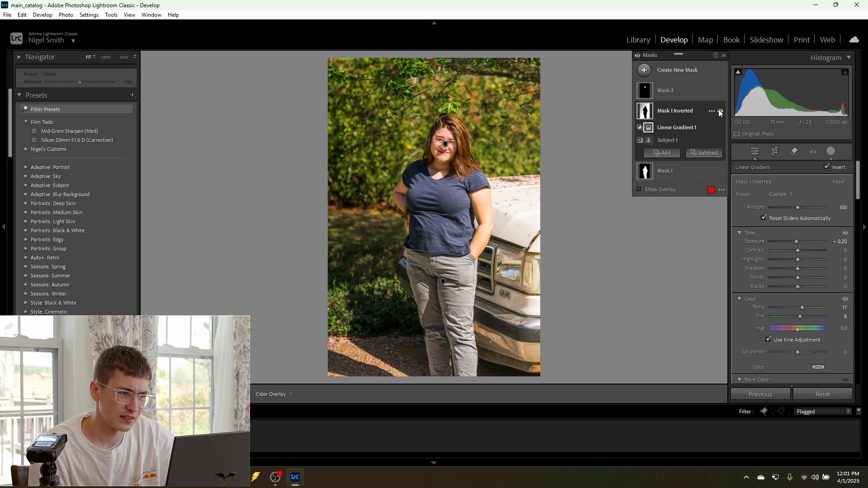
{"action": "left_click", "coordinate": [720, 111]}
{"action": "left_click", "coordinate": [720, 111]}
{"action": "left_click", "coordinate": [719, 111]}
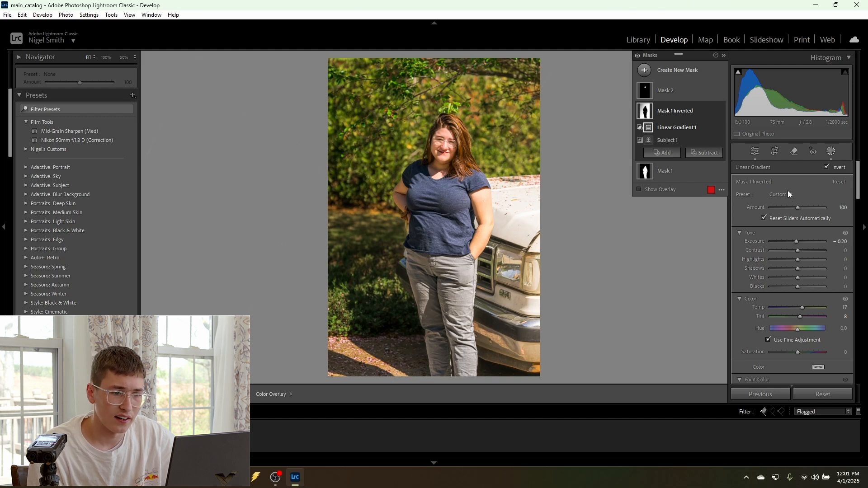
Compare the photo with all masks hidden and shown
{"action": "left_click", "coordinate": [638, 56]}
{"action": "left_click", "coordinate": [638, 56]}
{"action": "left_click", "coordinate": [639, 55]}
Duplicate the original Subject mask of the woman, Mask 1
{"action": "left_click", "coordinate": [668, 141]}
{"action": "left_click", "coordinate": [666, 170]}
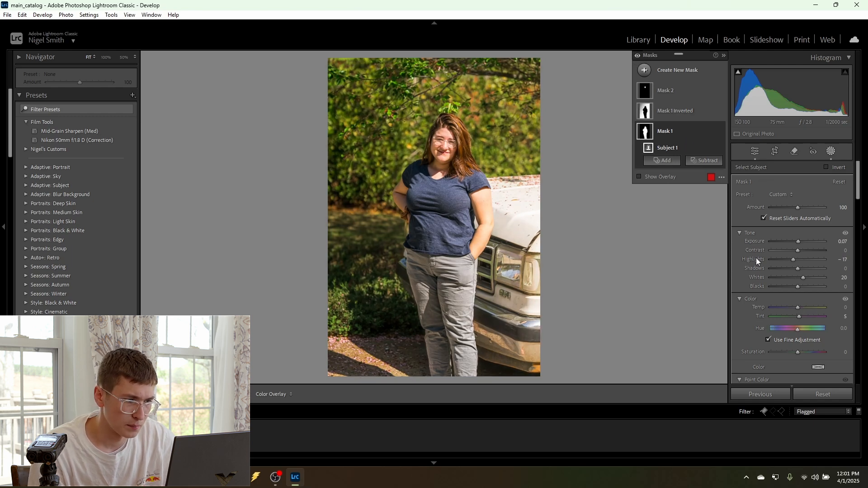
{"action": "left_click", "coordinate": [711, 132]}
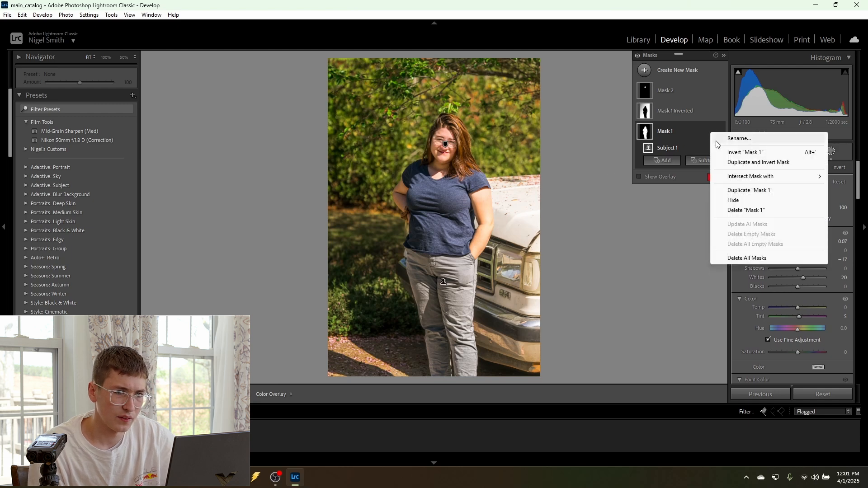
{"action": "left_click", "coordinate": [740, 190]}
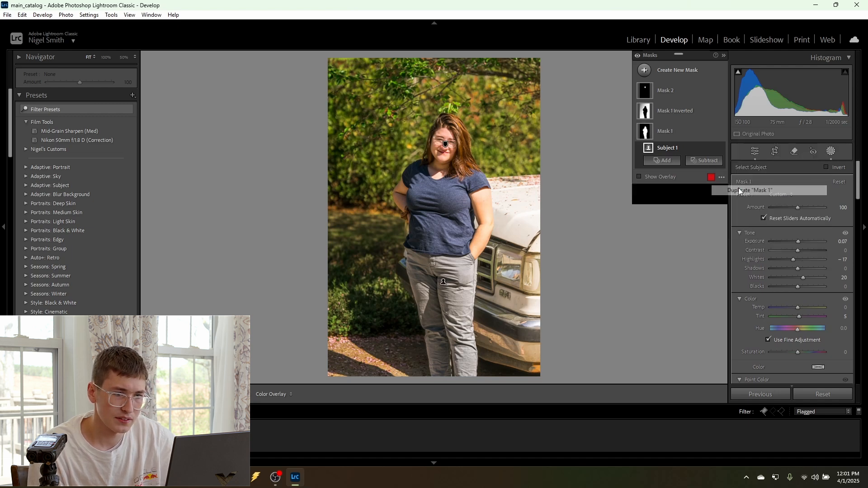
Intersect the duplicated Subject mask with a vertical linear gradient fading from the thighs up to the head, and reset the copy's adjustments
{"action": "left_click", "coordinate": [711, 148]}
{"action": "mouse_move", "coordinate": [733, 188]}
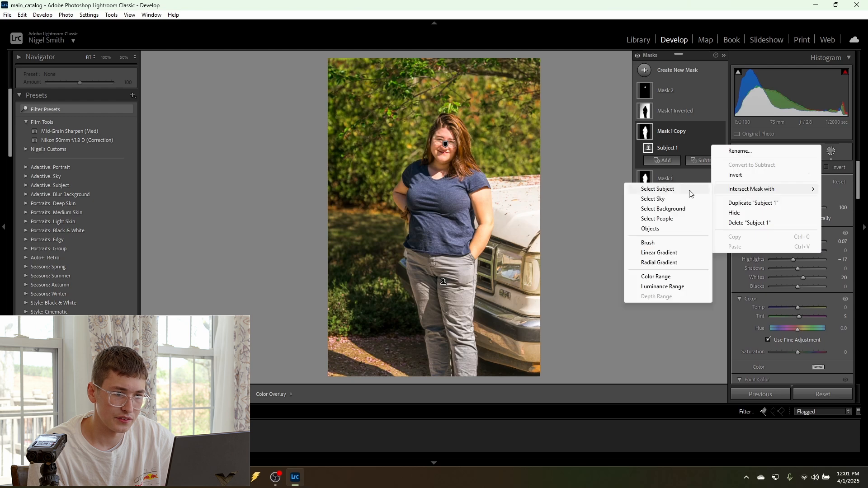
{"action": "left_click", "coordinate": [664, 252]}
{"action": "left_click_drag", "start_coordinate": [447, 287], "coordinate": [446, 114]}
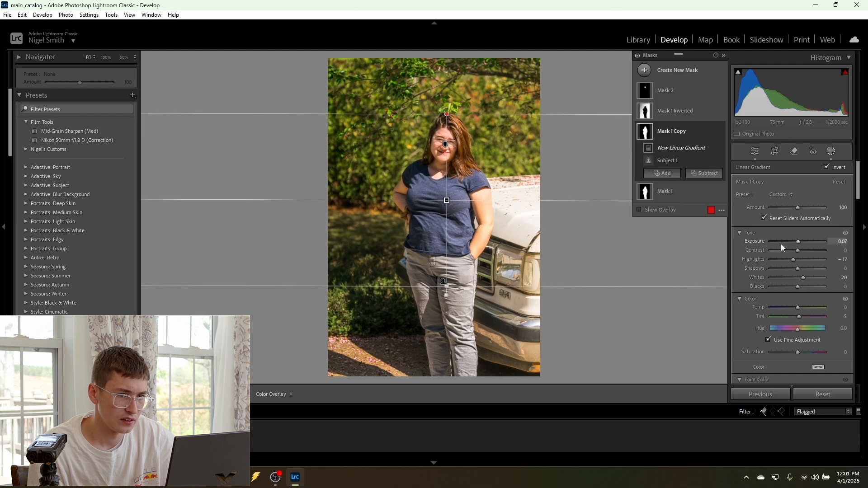
{"action": "left_click", "coordinate": [839, 182]}
{"action": "left_click_drag", "start_coordinate": [448, 202], "coordinate": [435, 223]}
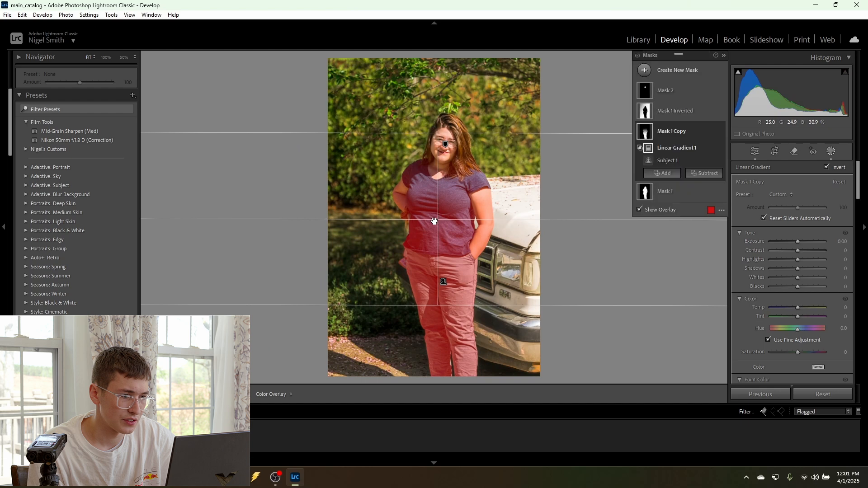
Darken and cool the woman's lower body with Exposure -0.27, Highlights -22, Temp -7 and Saturation -3 on the duplicated mask
{"action": "left_click_drag", "start_coordinate": [801, 240], "coordinate": [791, 261]}
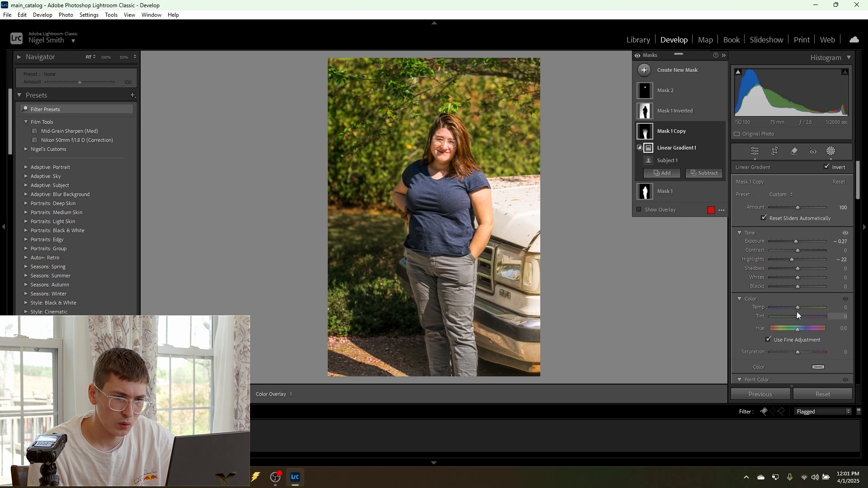
{"action": "left_click_drag", "start_coordinate": [798, 308], "coordinate": [793, 308]}
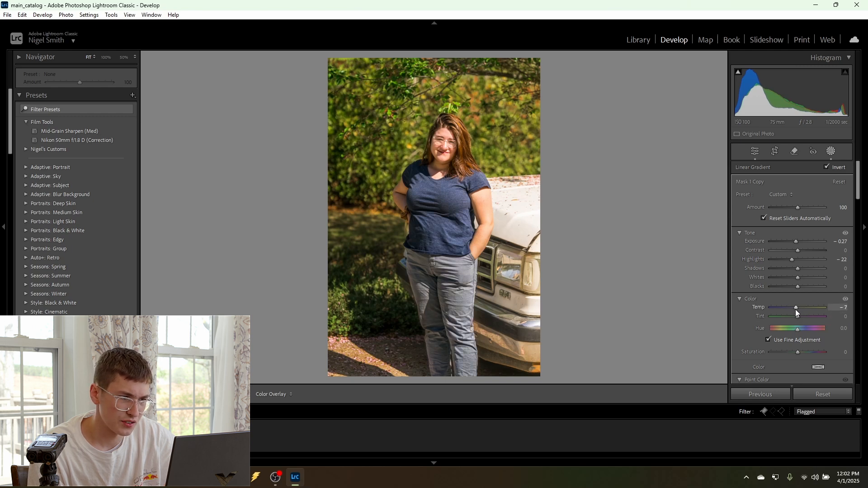
{"action": "left_click_drag", "start_coordinate": [796, 309], "coordinate": [795, 310]}
{"action": "scroll", "coordinate": [759, 283], "scroll_direction": "down", "scroll_amount": 1}
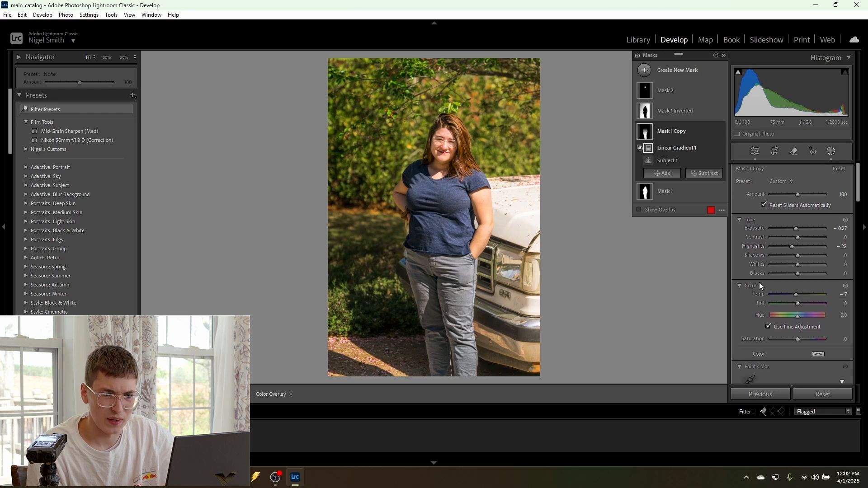
{"action": "left_click_drag", "start_coordinate": [799, 339], "coordinate": [796, 339]}
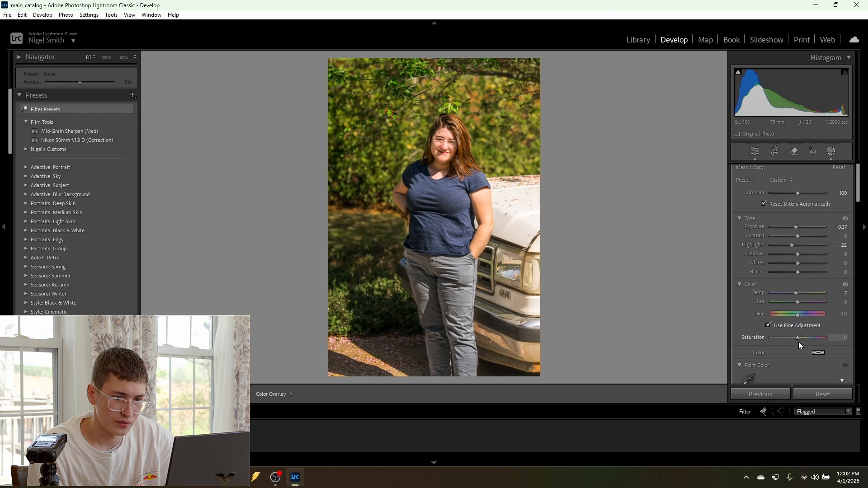
{"action": "left_click_drag", "start_coordinate": [799, 341], "coordinate": [797, 341]}
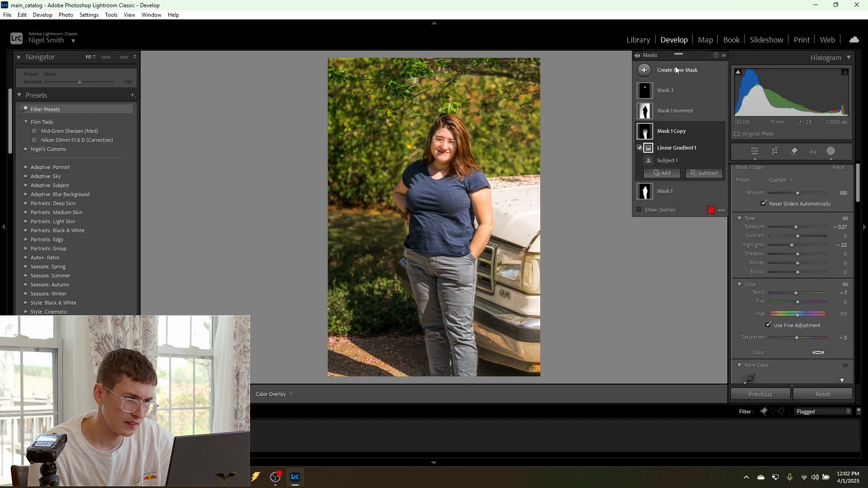
Compare the photo with and without the lower-body Mask 1 Copy
{"action": "left_click", "coordinate": [720, 130]}
{"action": "left_click", "coordinate": [720, 130]}
{"action": "left_click", "coordinate": [720, 130]}
{"action": "left_click", "coordinate": [720, 131]}
{"action": "left_click", "coordinate": [720, 130]}
{"action": "left_click", "coordinate": [720, 130]}
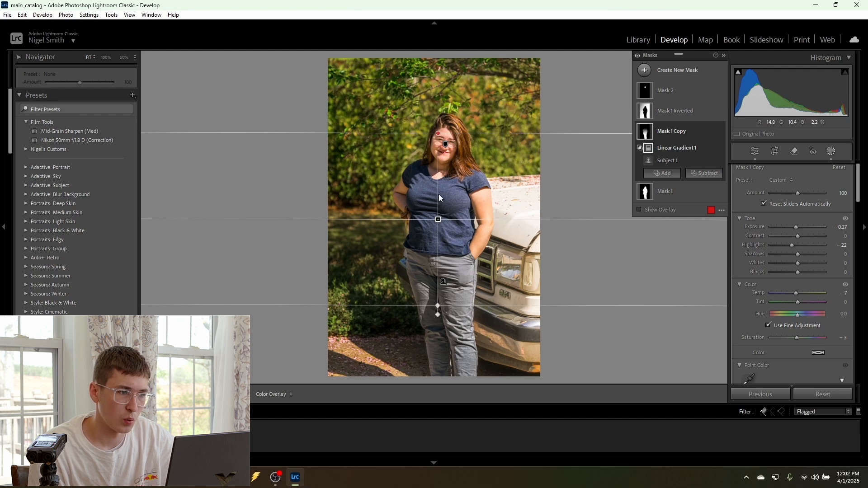
Duplicate and invert Mask 1 to make a second mask of the background around the woman
{"action": "left_click", "coordinate": [689, 70]}
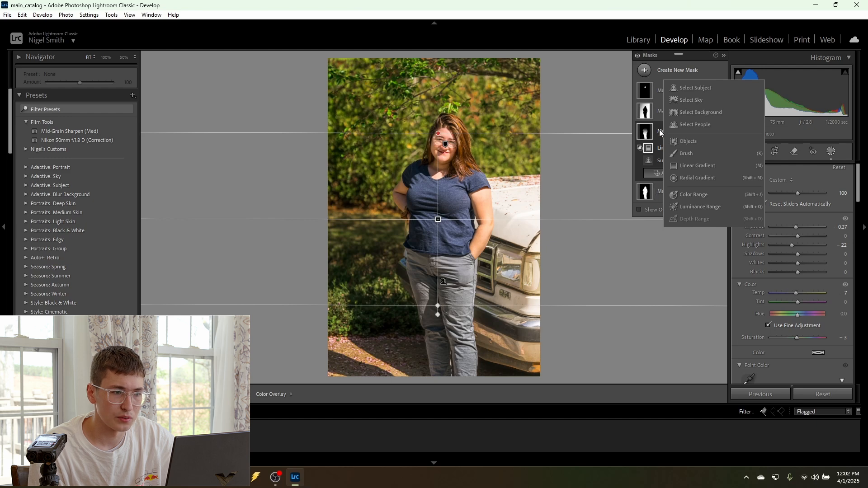
{"action": "left_click", "coordinate": [659, 190]}
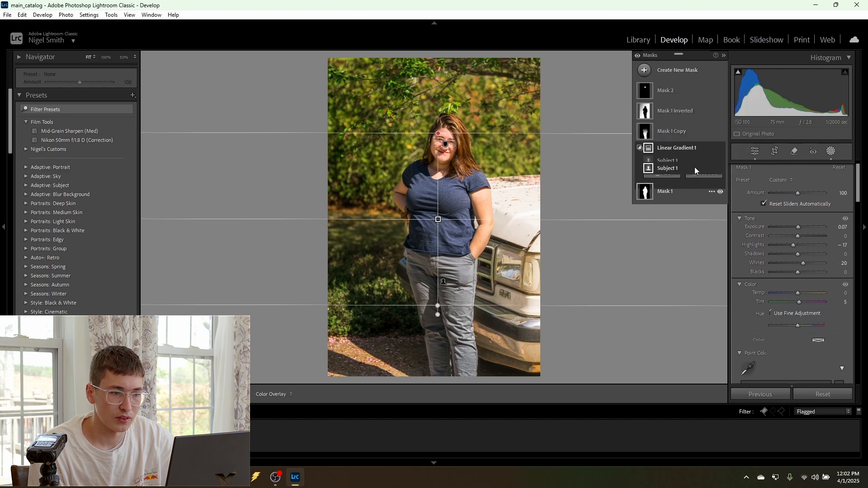
{"action": "left_click", "coordinate": [712, 152]}
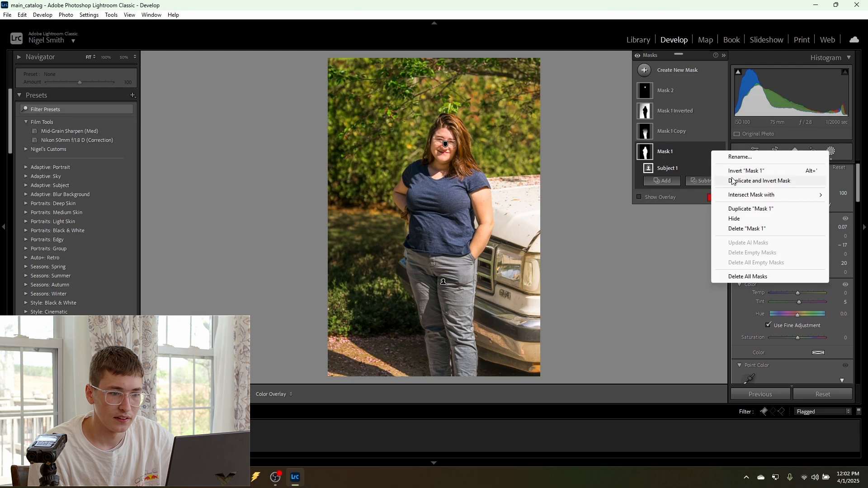
{"action": "left_click", "coordinate": [787, 180]}
Intersect the second inverted mask with a linear gradient drawn from the branches above her head down to her hips
{"action": "left_click", "coordinate": [711, 152]}
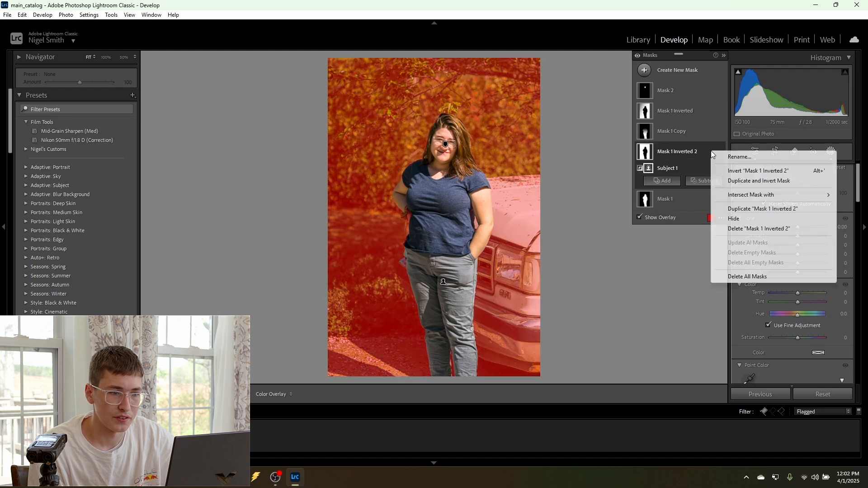
{"action": "mouse_move", "coordinate": [739, 195]}
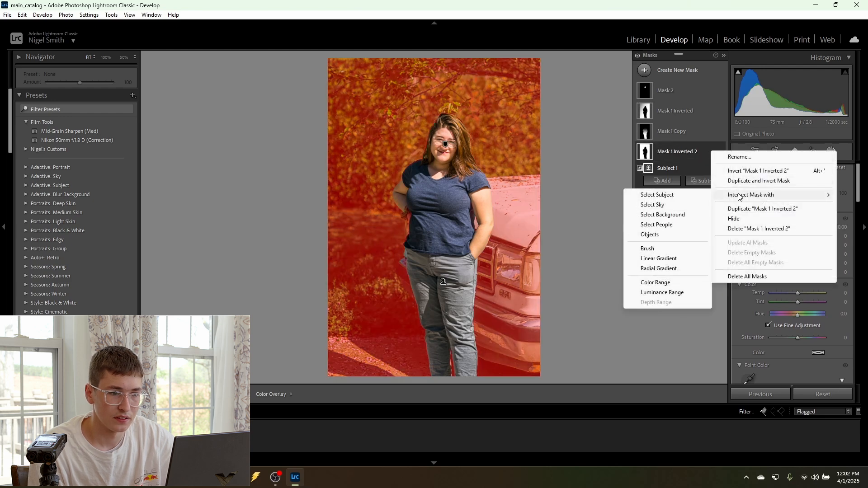
{"action": "left_click", "coordinate": [659, 258]}
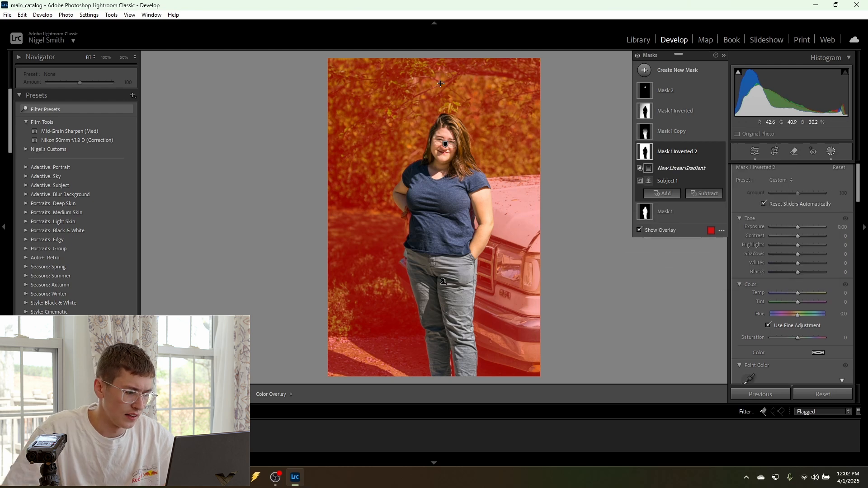
{"action": "left_click_drag", "start_coordinate": [441, 83], "coordinate": [406, 263]}
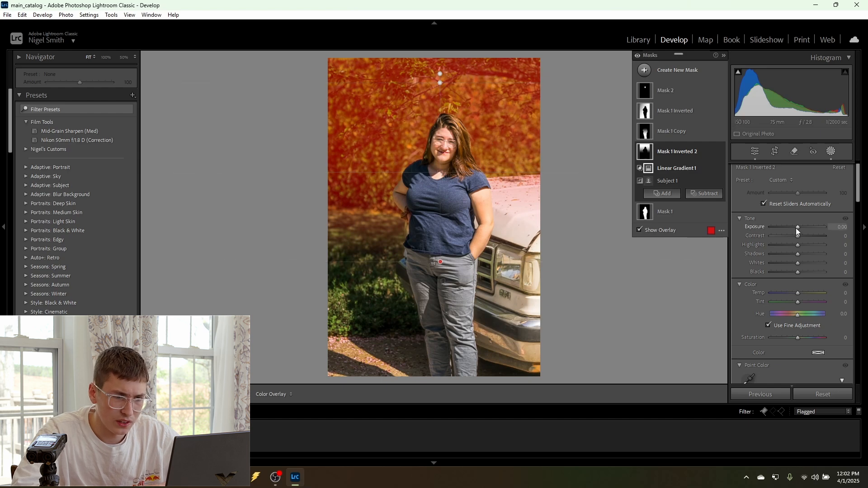
Set the upper background mask's Exposure to -0.54 and Whites to 29, adjusting the gradient's vertical position over the woman's torso
{"action": "left_click_drag", "start_coordinate": [799, 227], "coordinate": [795, 231]}
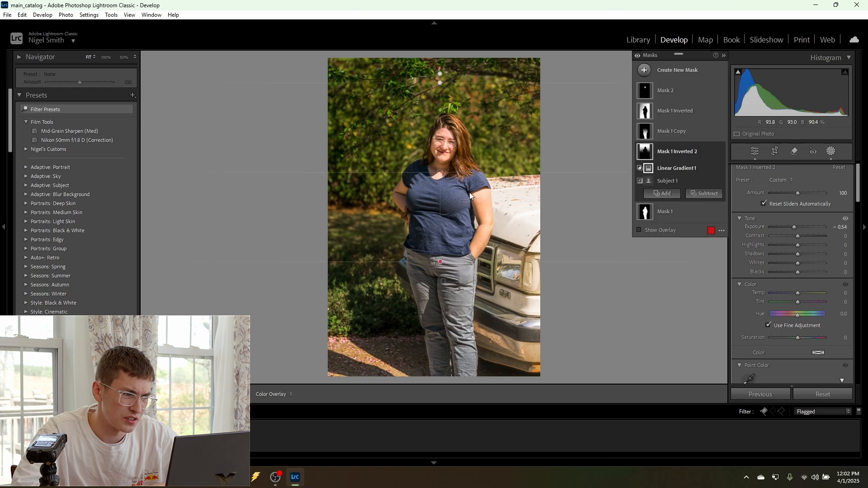
{"action": "mouse_move", "coordinate": [440, 172]}
{"action": "left_mouse_down"}
{"action": "mouse_move", "coordinate": [441, 212]}
{"action": "mouse_move", "coordinate": [438, 182]}
{"action": "left_mouse_up"}
{"action": "left_click_drag", "start_coordinate": [436, 227], "coordinate": [437, 197]}
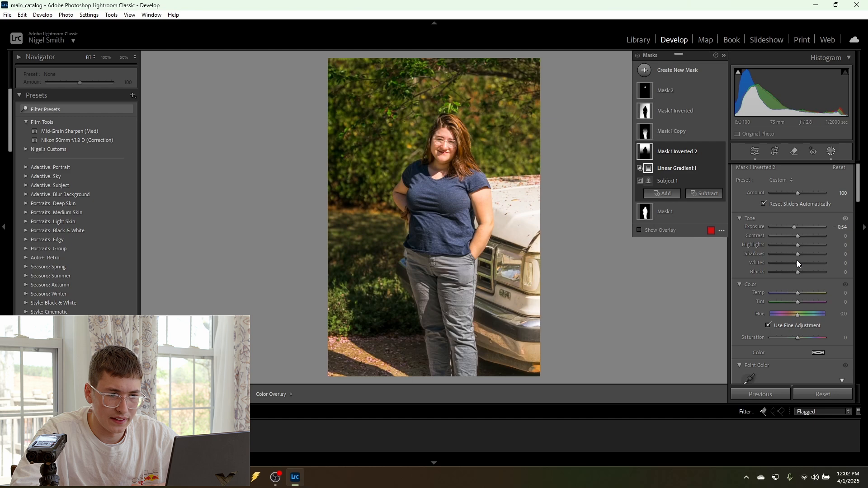
{"action": "left_click_drag", "start_coordinate": [798, 265], "coordinate": [805, 267]}
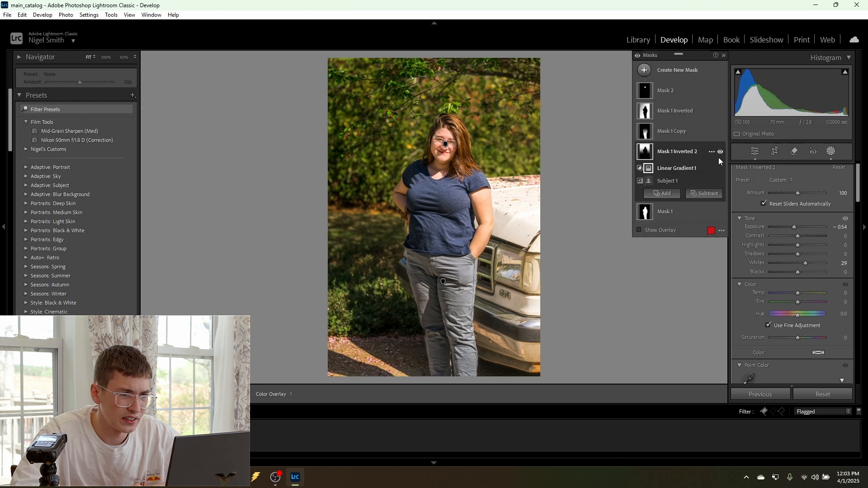
Compare the photo with and without the upper background mask, and with all masks hidden and shown
{"action": "left_click", "coordinate": [720, 152]}
{"action": "left_click", "coordinate": [720, 153]}
{"action": "left_click", "coordinate": [720, 153]}
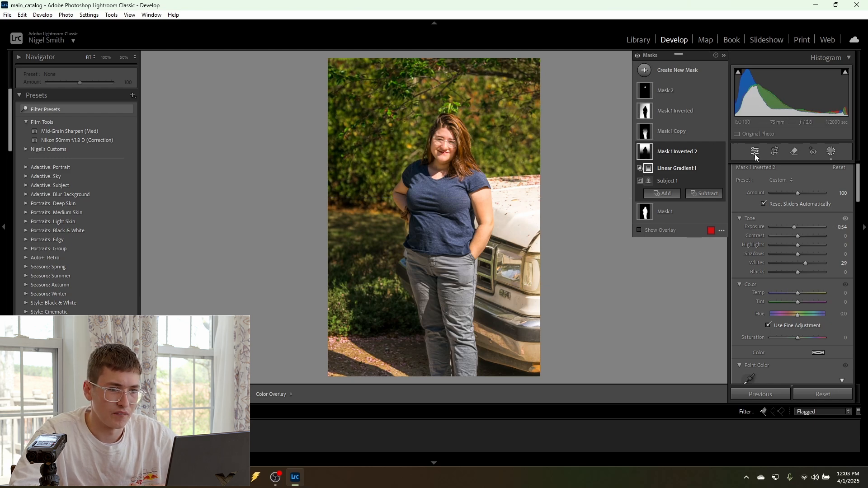
{"action": "left_click", "coordinate": [639, 55]}
{"action": "left_click", "coordinate": [639, 55]}
{"action": "left_click", "coordinate": [639, 55]}
{"action": "left_click", "coordinate": [638, 56]}
{"action": "left_click", "coordinate": [639, 56]}
{"action": "left_click", "coordinate": [639, 56]}
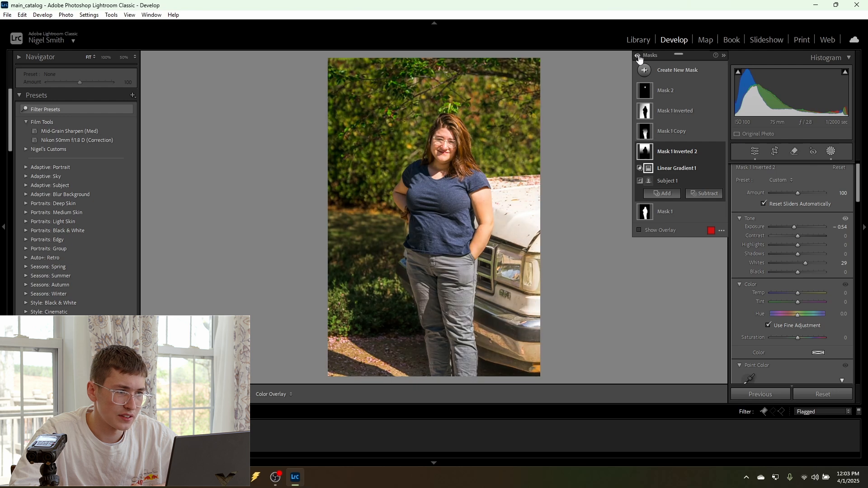
Return to the global Basic adjustments and set Temp to 5250, Exposure to +0.29 and Whites to +28
{"action": "left_click", "coordinate": [755, 155]}
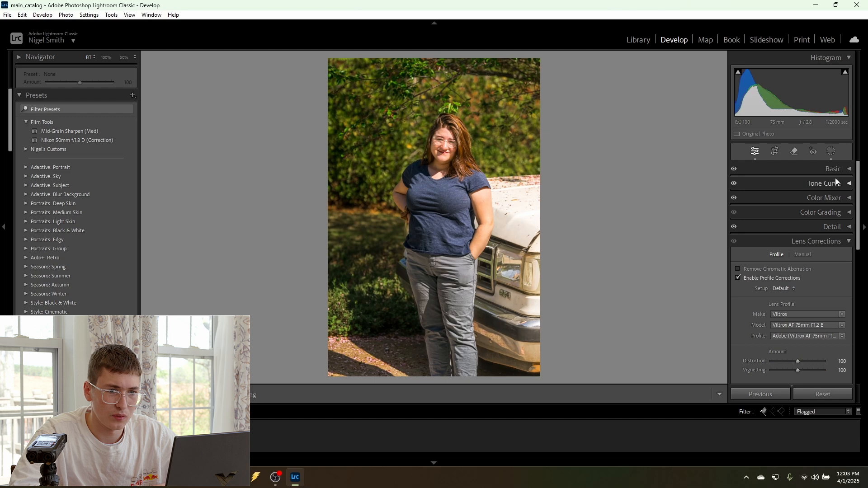
{"action": "left_click", "coordinate": [836, 170]}
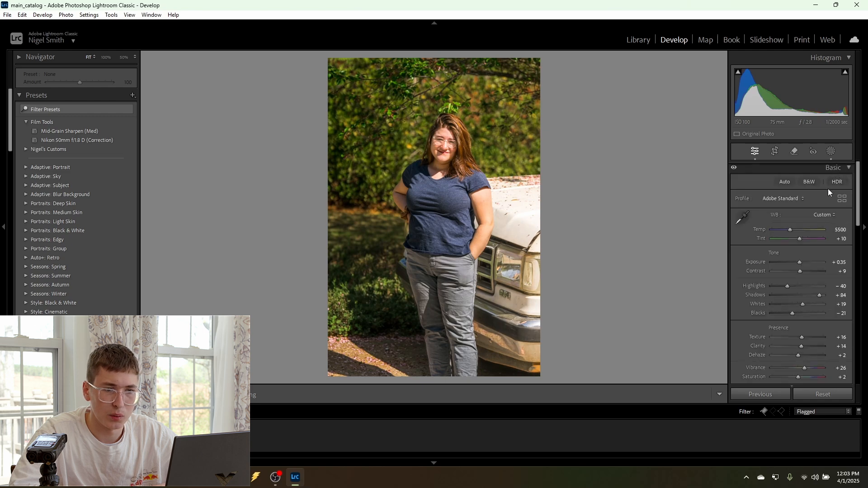
{"action": "left_click", "coordinate": [841, 230]}
{"action": "type", "text": "5250"}
{"action": "key", "text": "Return"}
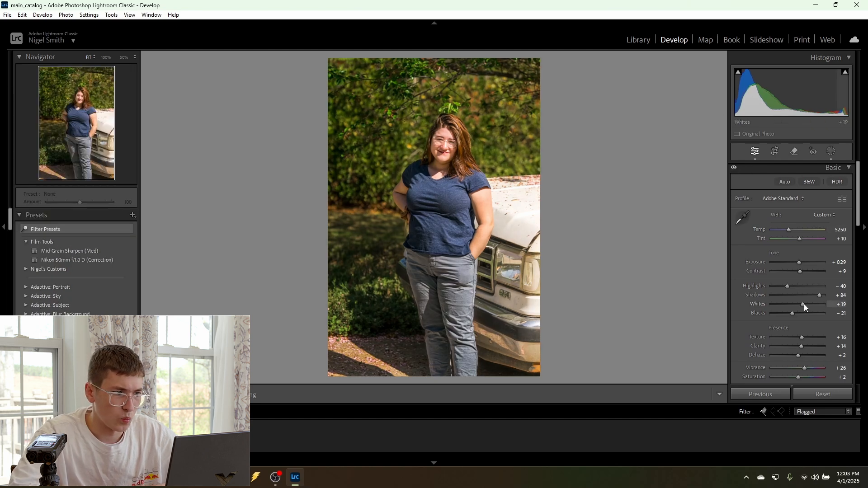
{"action": "left_click_drag", "start_coordinate": [804, 304], "coordinate": [807, 304]}
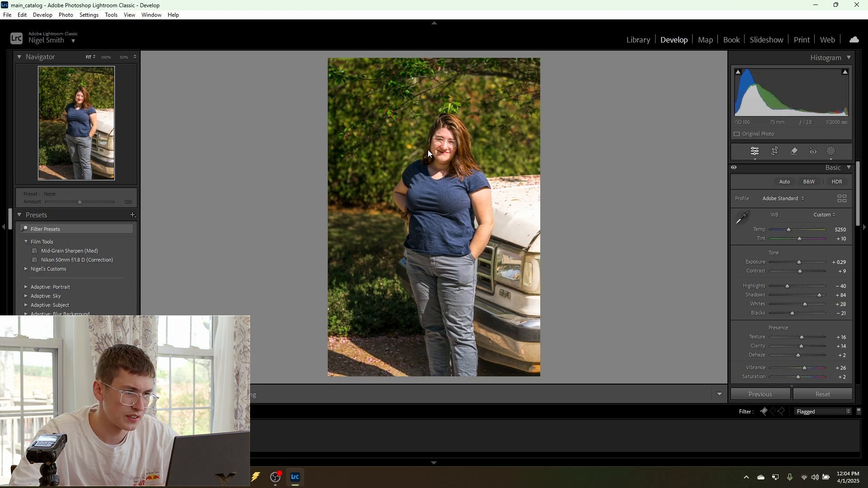
Inspect the edited portrait up close, return to the full view and show the Before version
{"action": "left_click", "coordinate": [481, 131]}
{"action": "left_click_drag", "start_coordinate": [511, 117], "coordinate": [448, 277]}
{"action": "left_click", "coordinate": [427, 214]}
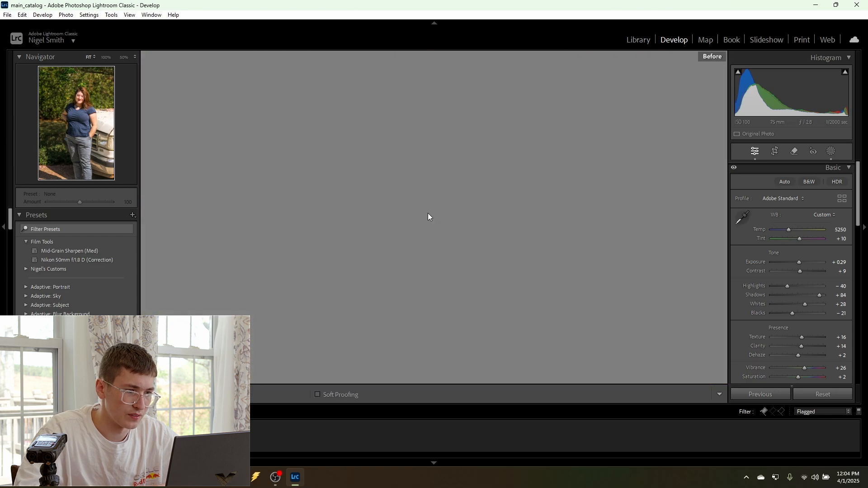
Compare the Before version of the full portrait with the edited version, ending on the edited photo
{"action": "key", "text": "backslash"}
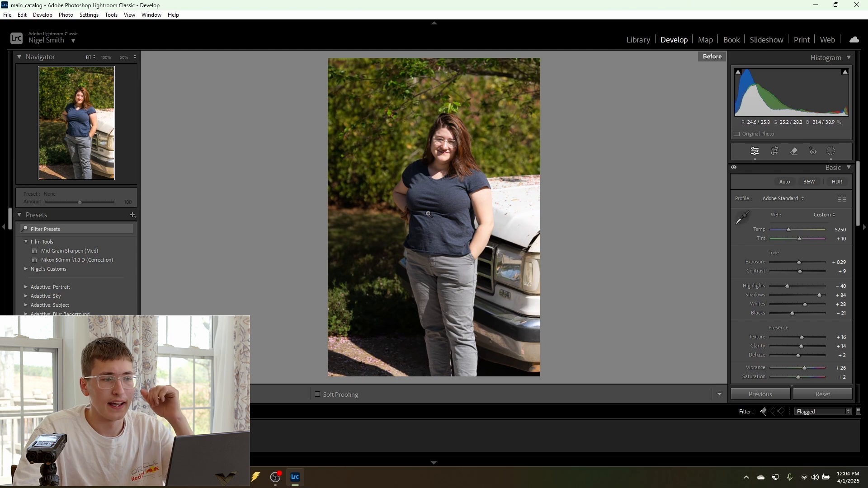
{"action": "key", "text": "backslash"}
{"action": "key", "text": "backslash"}
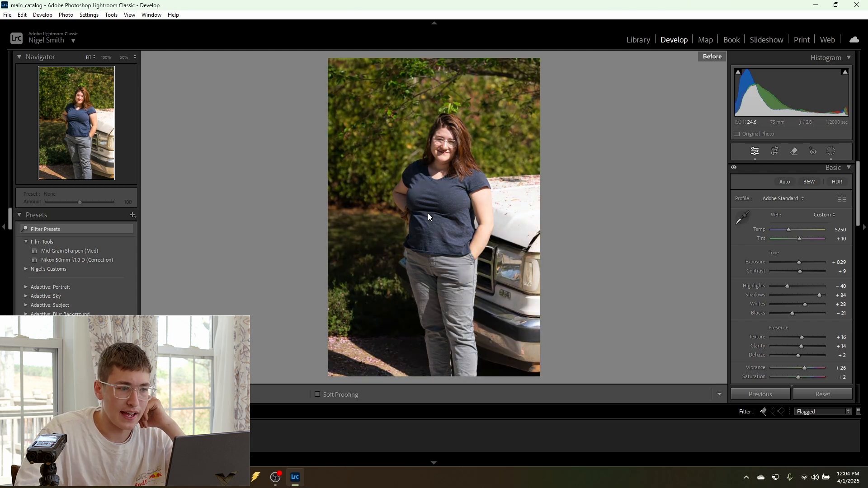
{"action": "key", "text": "backslash"}
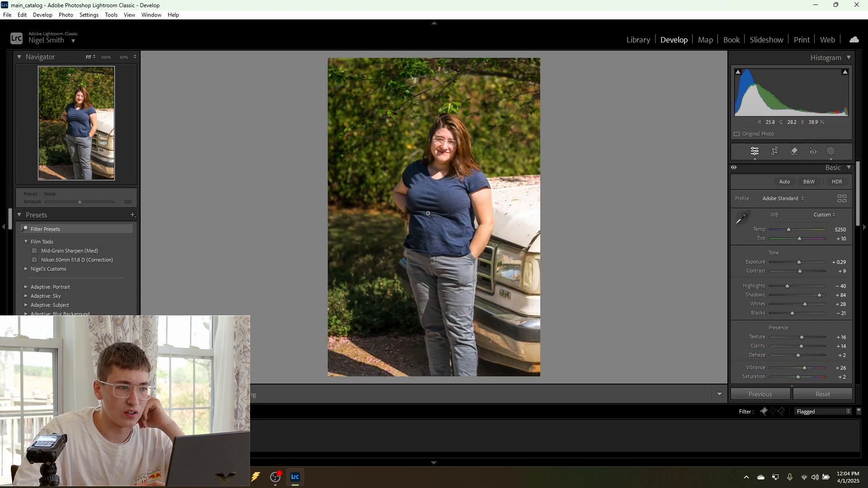
Examine the woman's face and shirt up close in the edited portrait and return to the full view
{"action": "scroll", "coordinate": [787, 208], "scroll_direction": "down", "scroll_amount": 10}
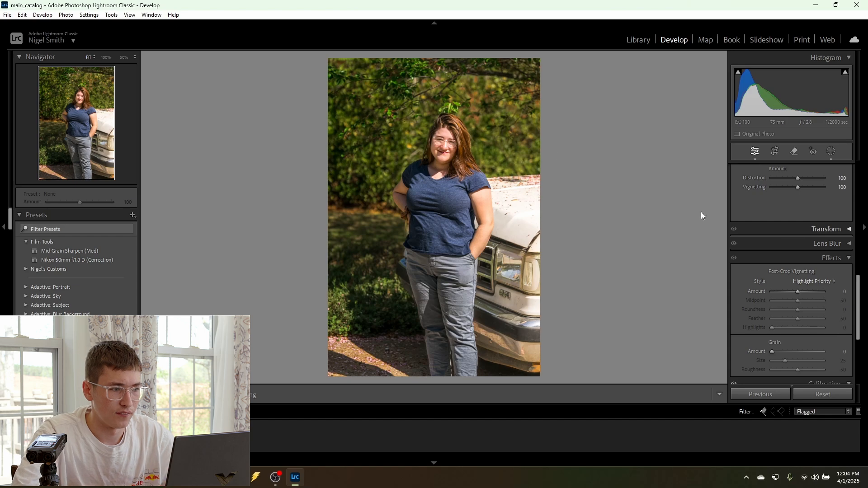
{"action": "left_click", "coordinate": [437, 148]}
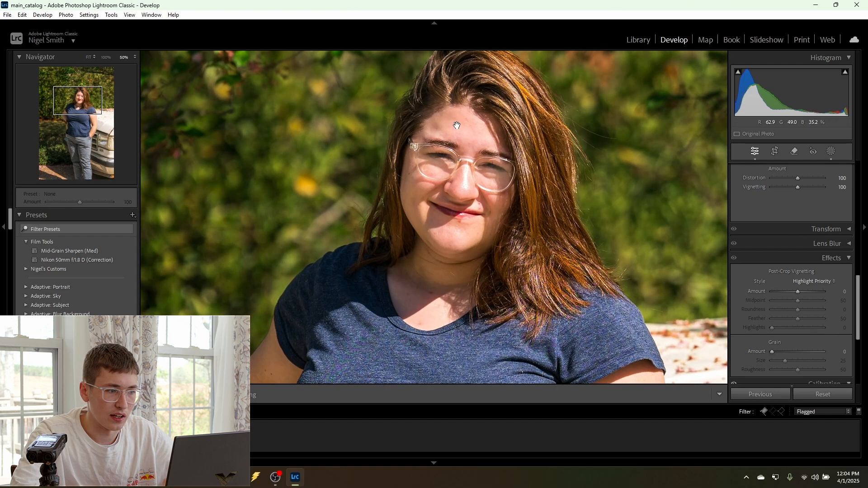
{"action": "left_click_drag", "start_coordinate": [444, 191], "coordinate": [481, 170]}
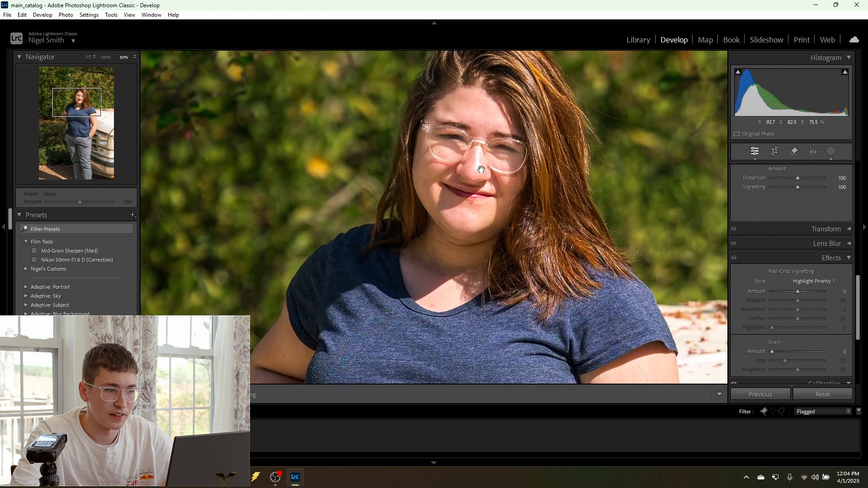
{"action": "left_click", "coordinate": [481, 174]}
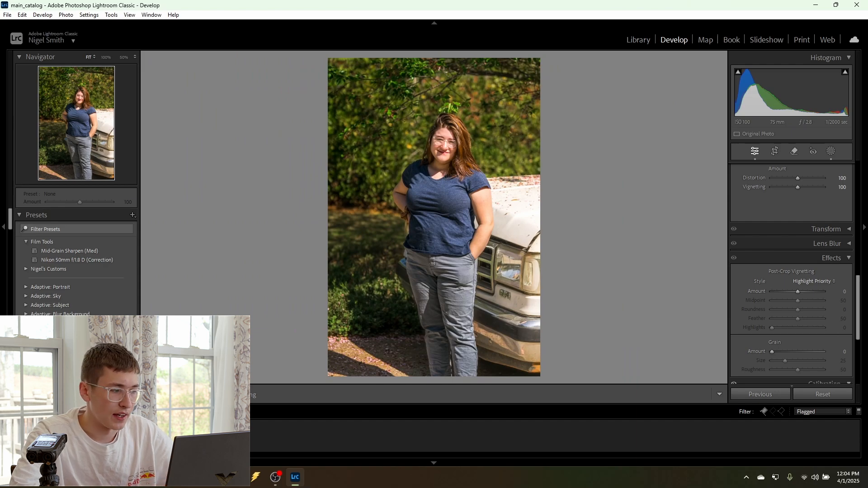
{"action": "left_click", "coordinate": [431, 145]}
{"action": "left_click", "coordinate": [474, 181]}
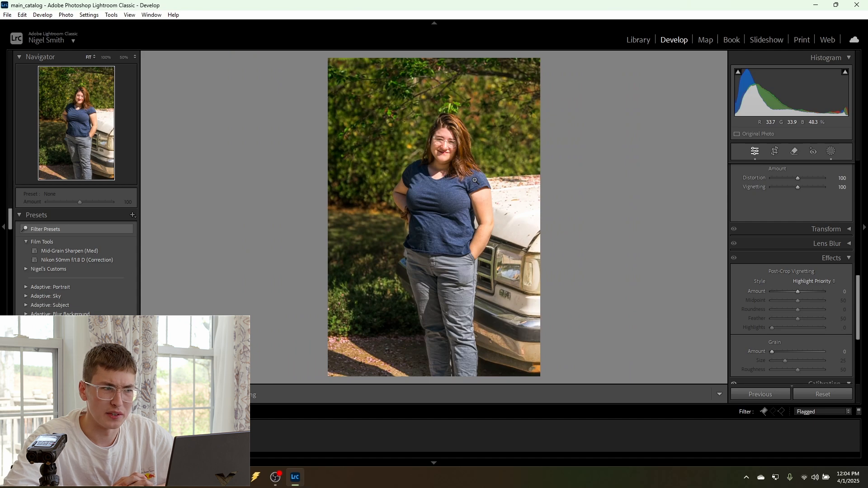
Compare the edited portrait with its Before version again, check the woman's face enlarged, and return to the full view
{"action": "key", "text": "backslash"}
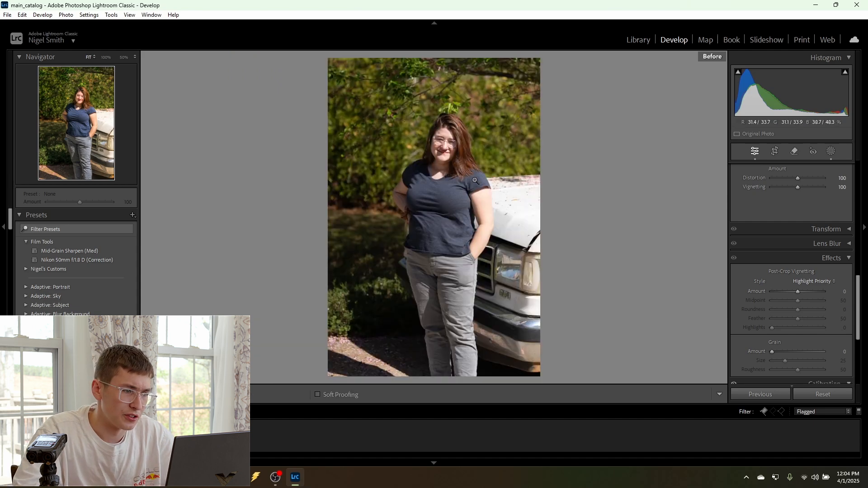
{"action": "key", "text": "backslash"}
{"action": "key", "text": "backslash"}
{"action": "key", "text": "backslash"}
{"action": "left_click", "coordinate": [451, 152]}
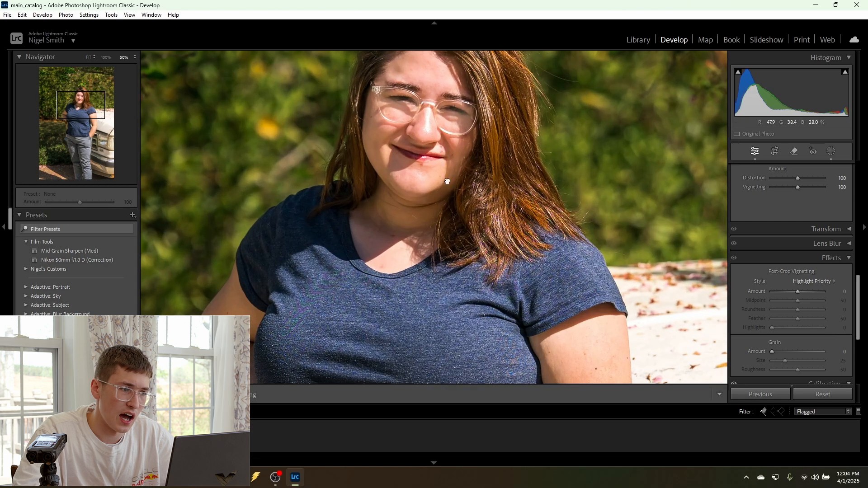
{"action": "left_click", "coordinate": [721, 280]}
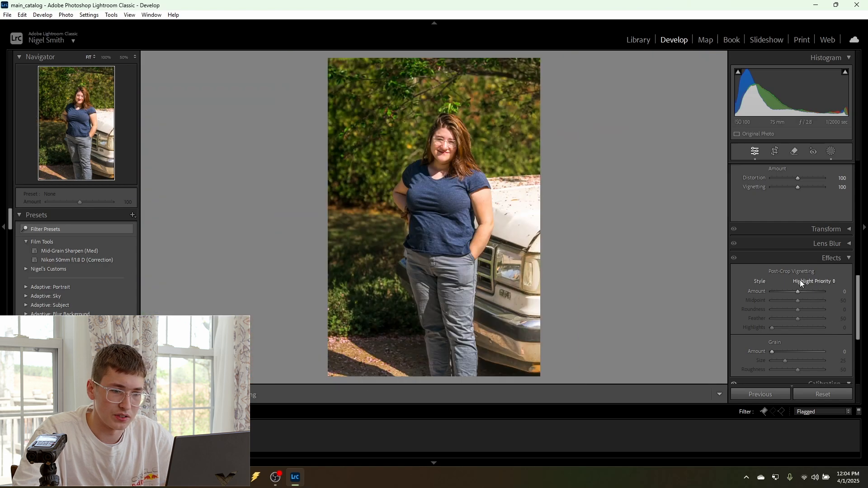
Look over the global adjustment settings and inspect the woman's face and hair at 50% zoom, ending on the full portrait
{"action": "scroll", "coordinate": [800, 281], "scroll_direction": "up", "scroll_amount": 10}
{"action": "scroll", "coordinate": [799, 281], "scroll_direction": "down", "scroll_amount": 10}
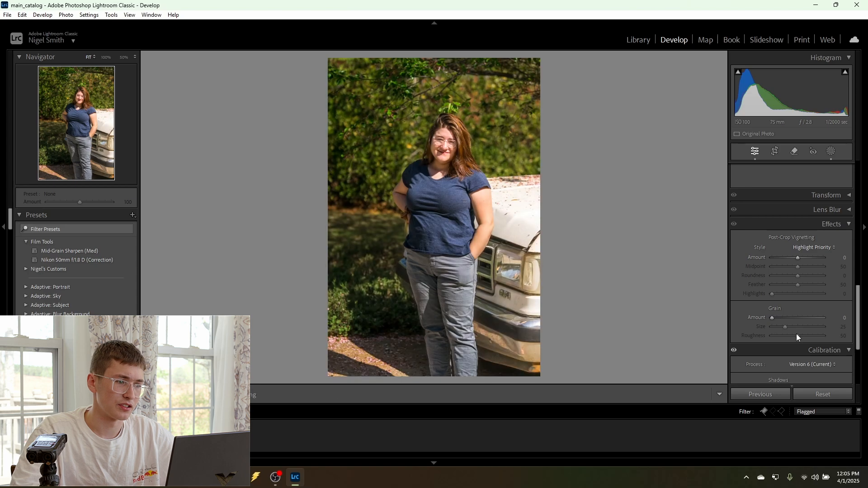
{"action": "left_click", "coordinate": [442, 136]}
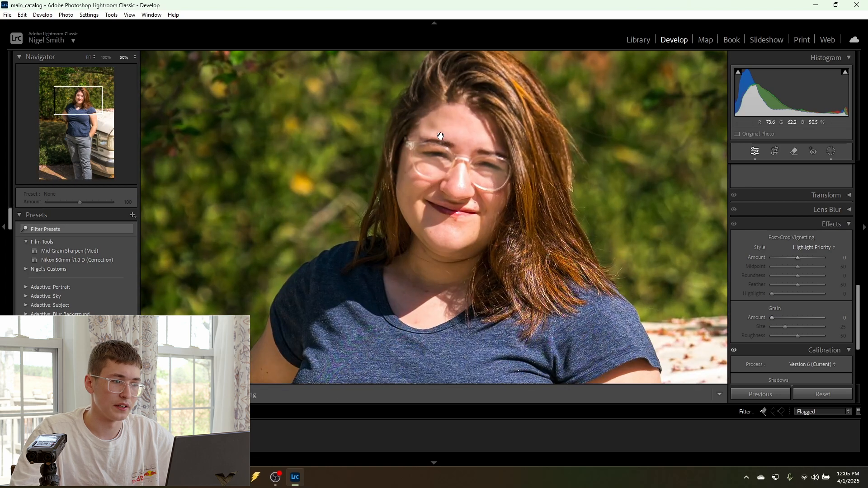
{"action": "left_click_drag", "start_coordinate": [454, 178], "coordinate": [448, 216]}
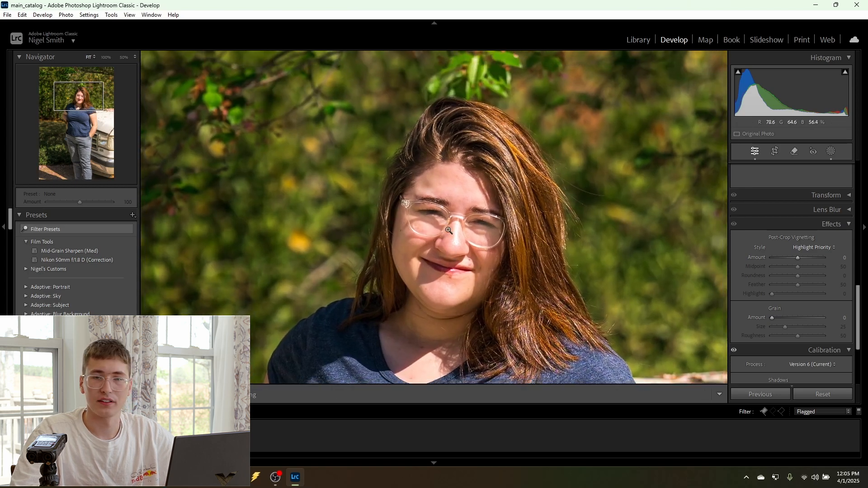
{"action": "left_click", "coordinate": [449, 231]}
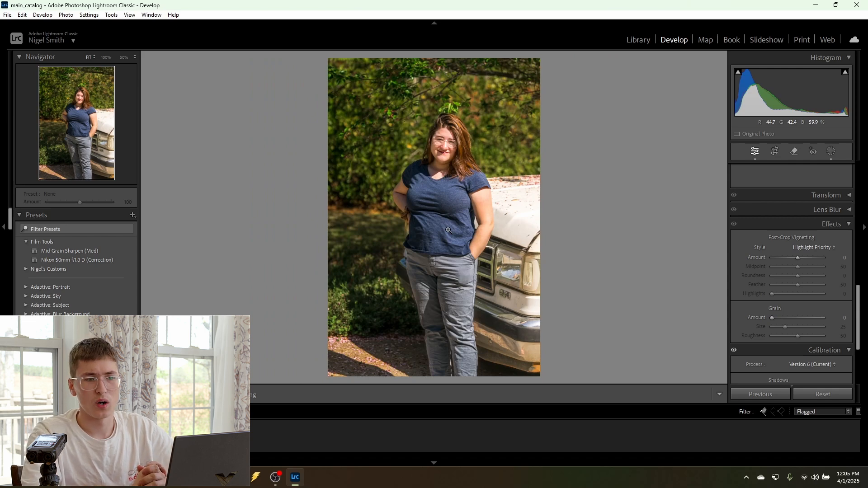